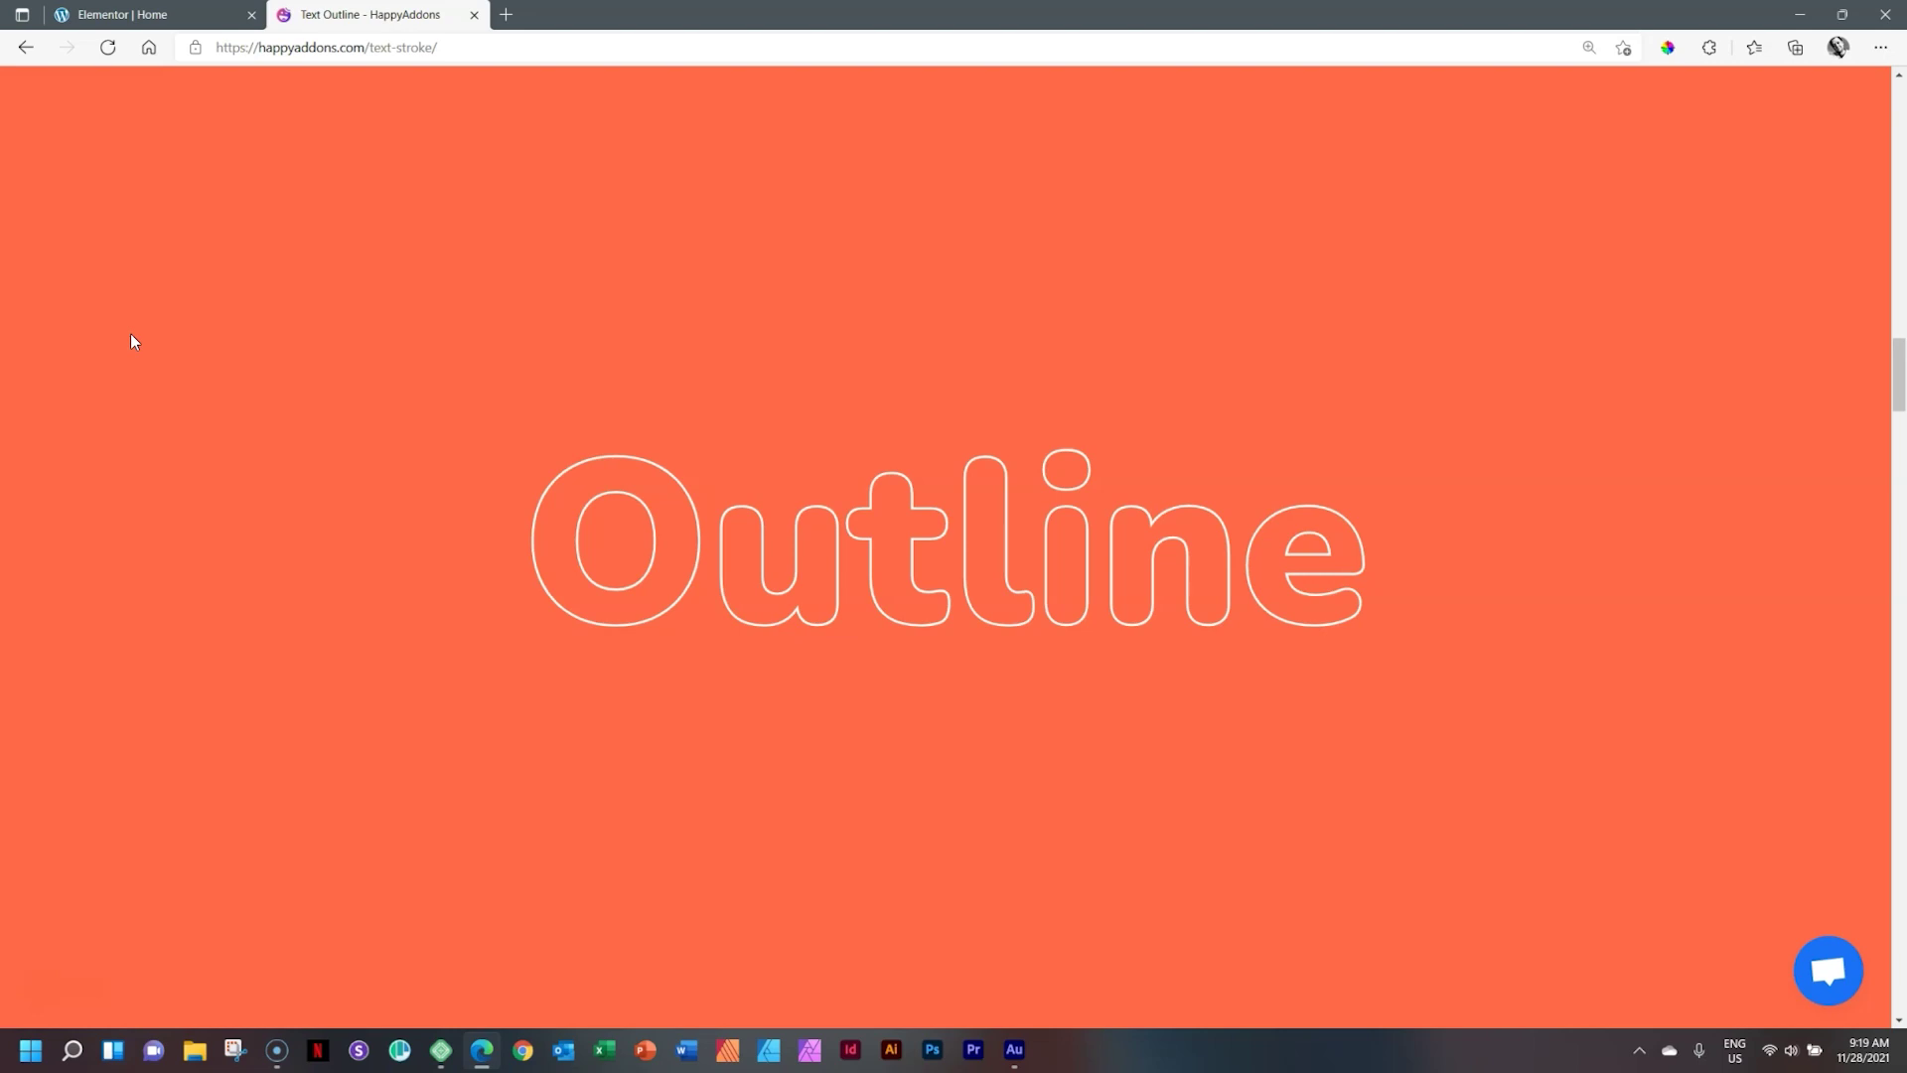
scroll(1246, 345, up, 10)
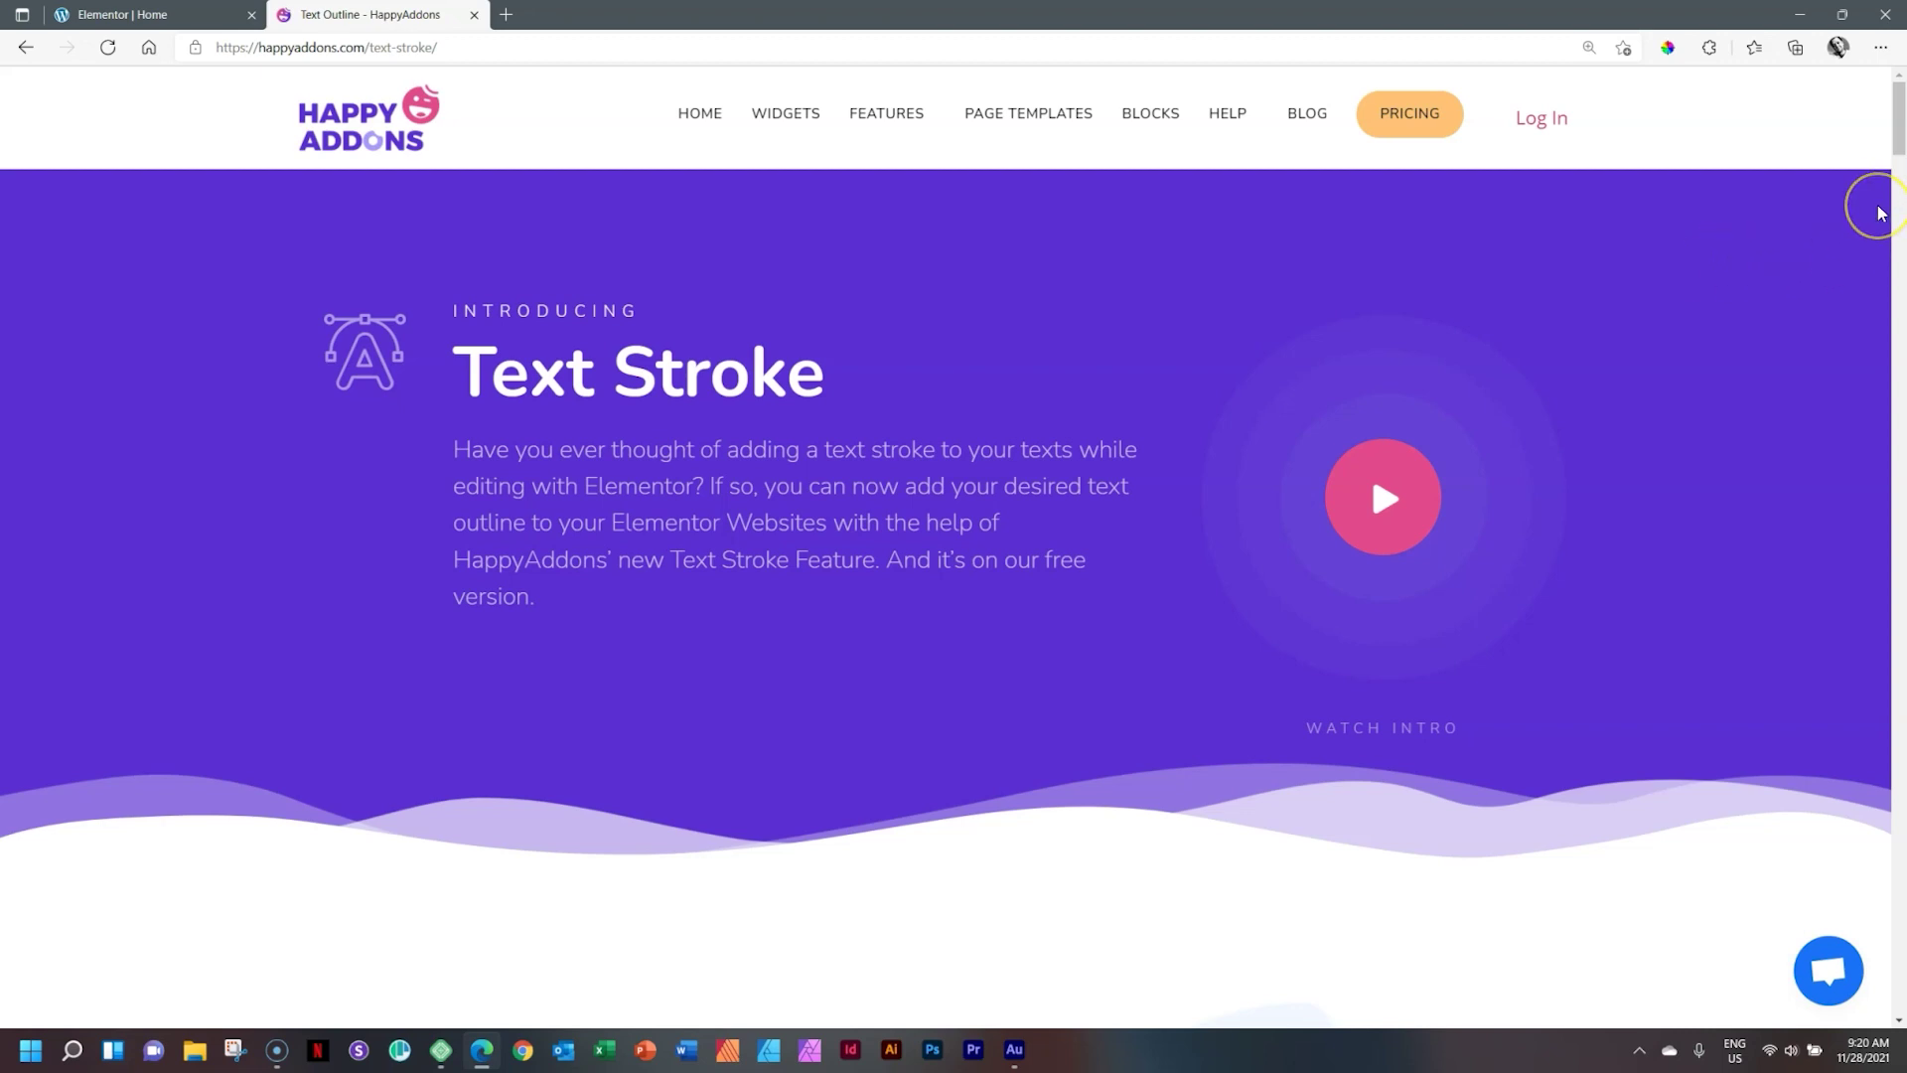
scroll(1581, 375, down, 5)
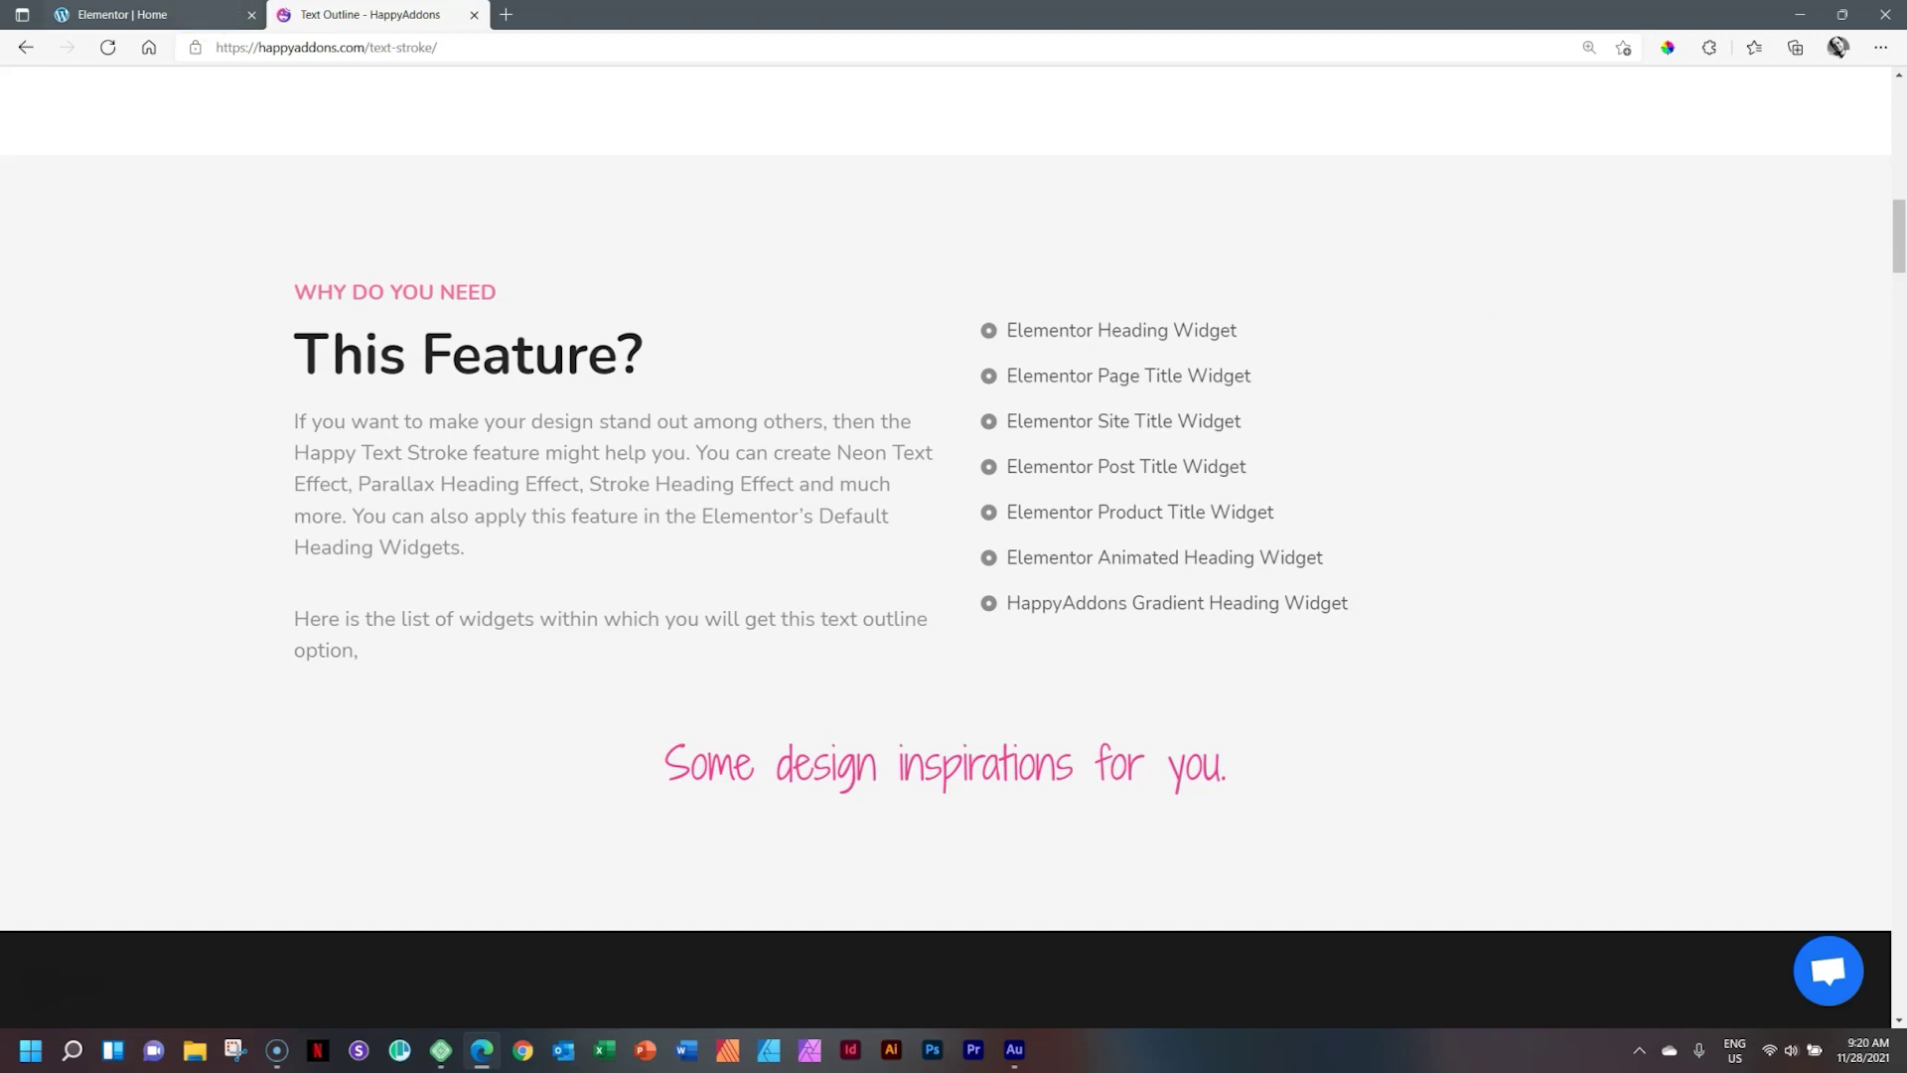
On the Elementor Home page, select the hero heading and show its Style settings
click(209, 16)
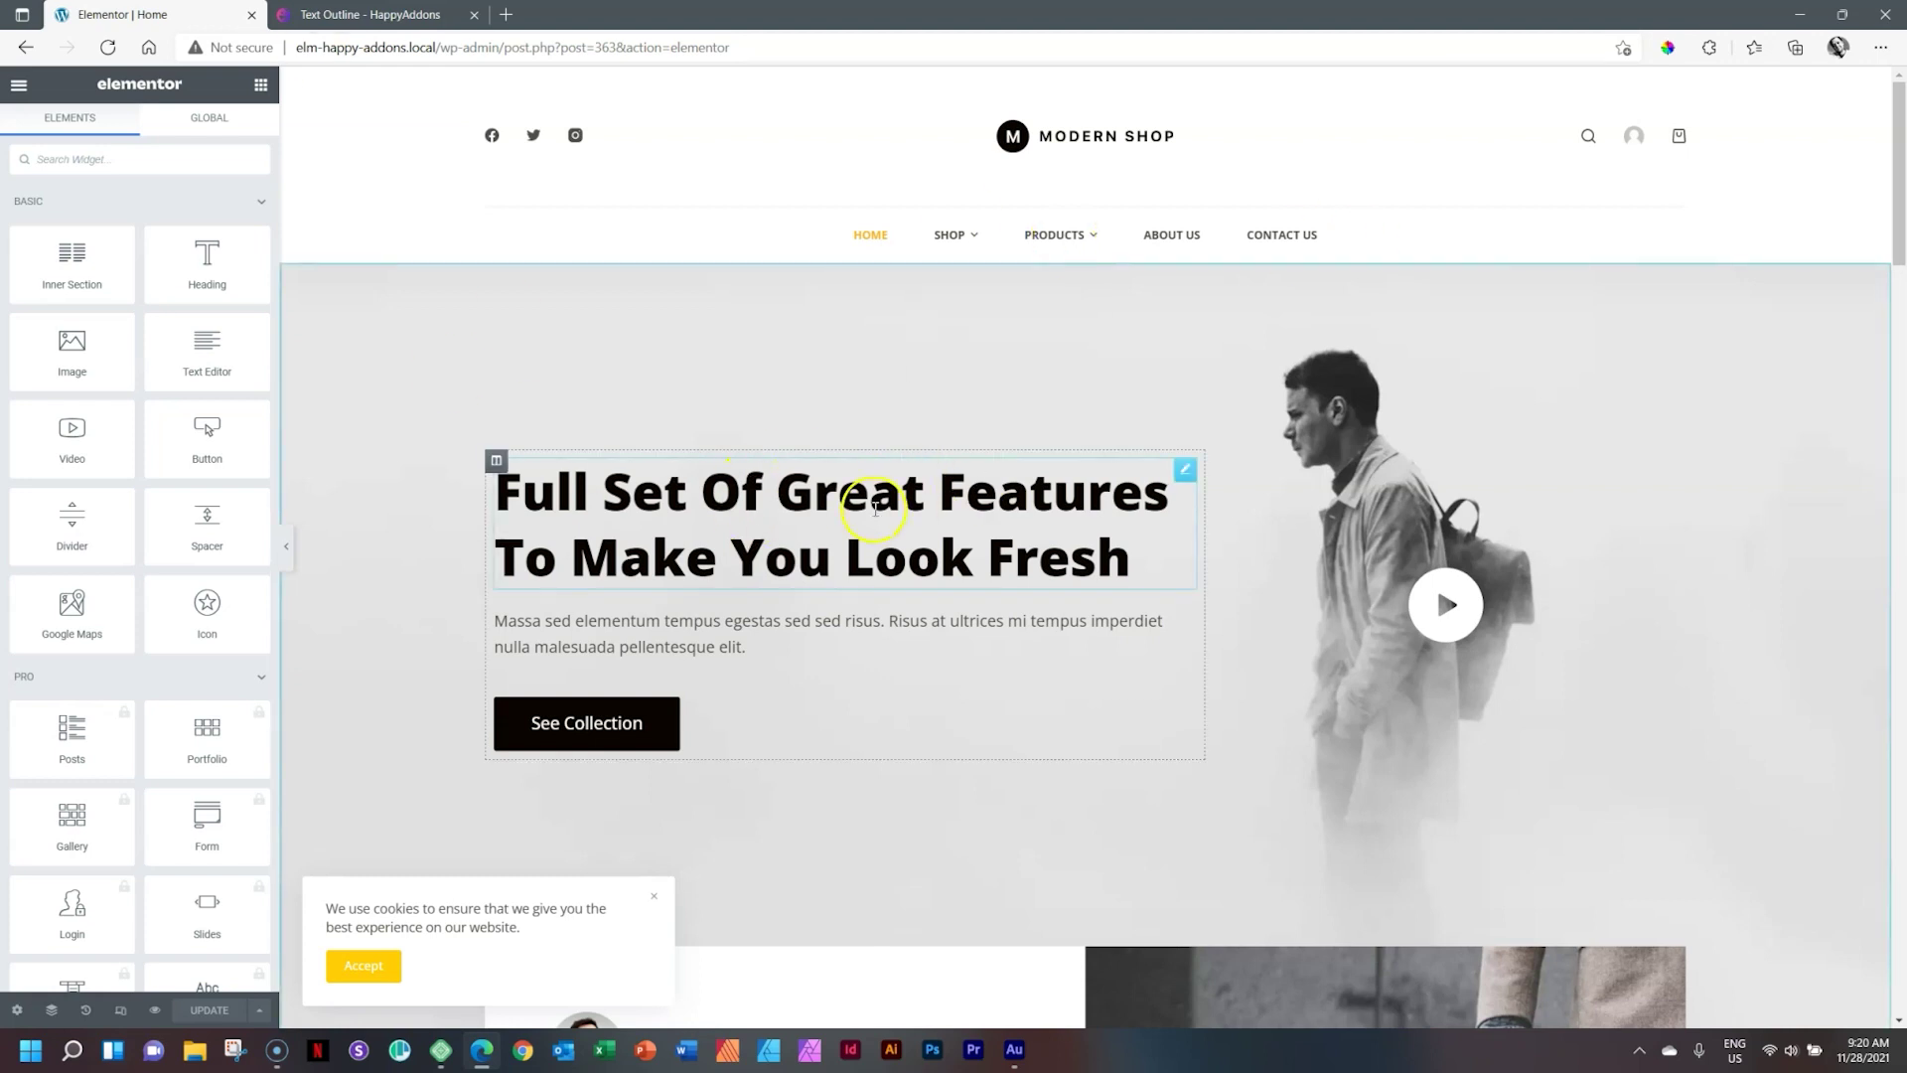
mouse_move(879, 558)
click(1085, 552)
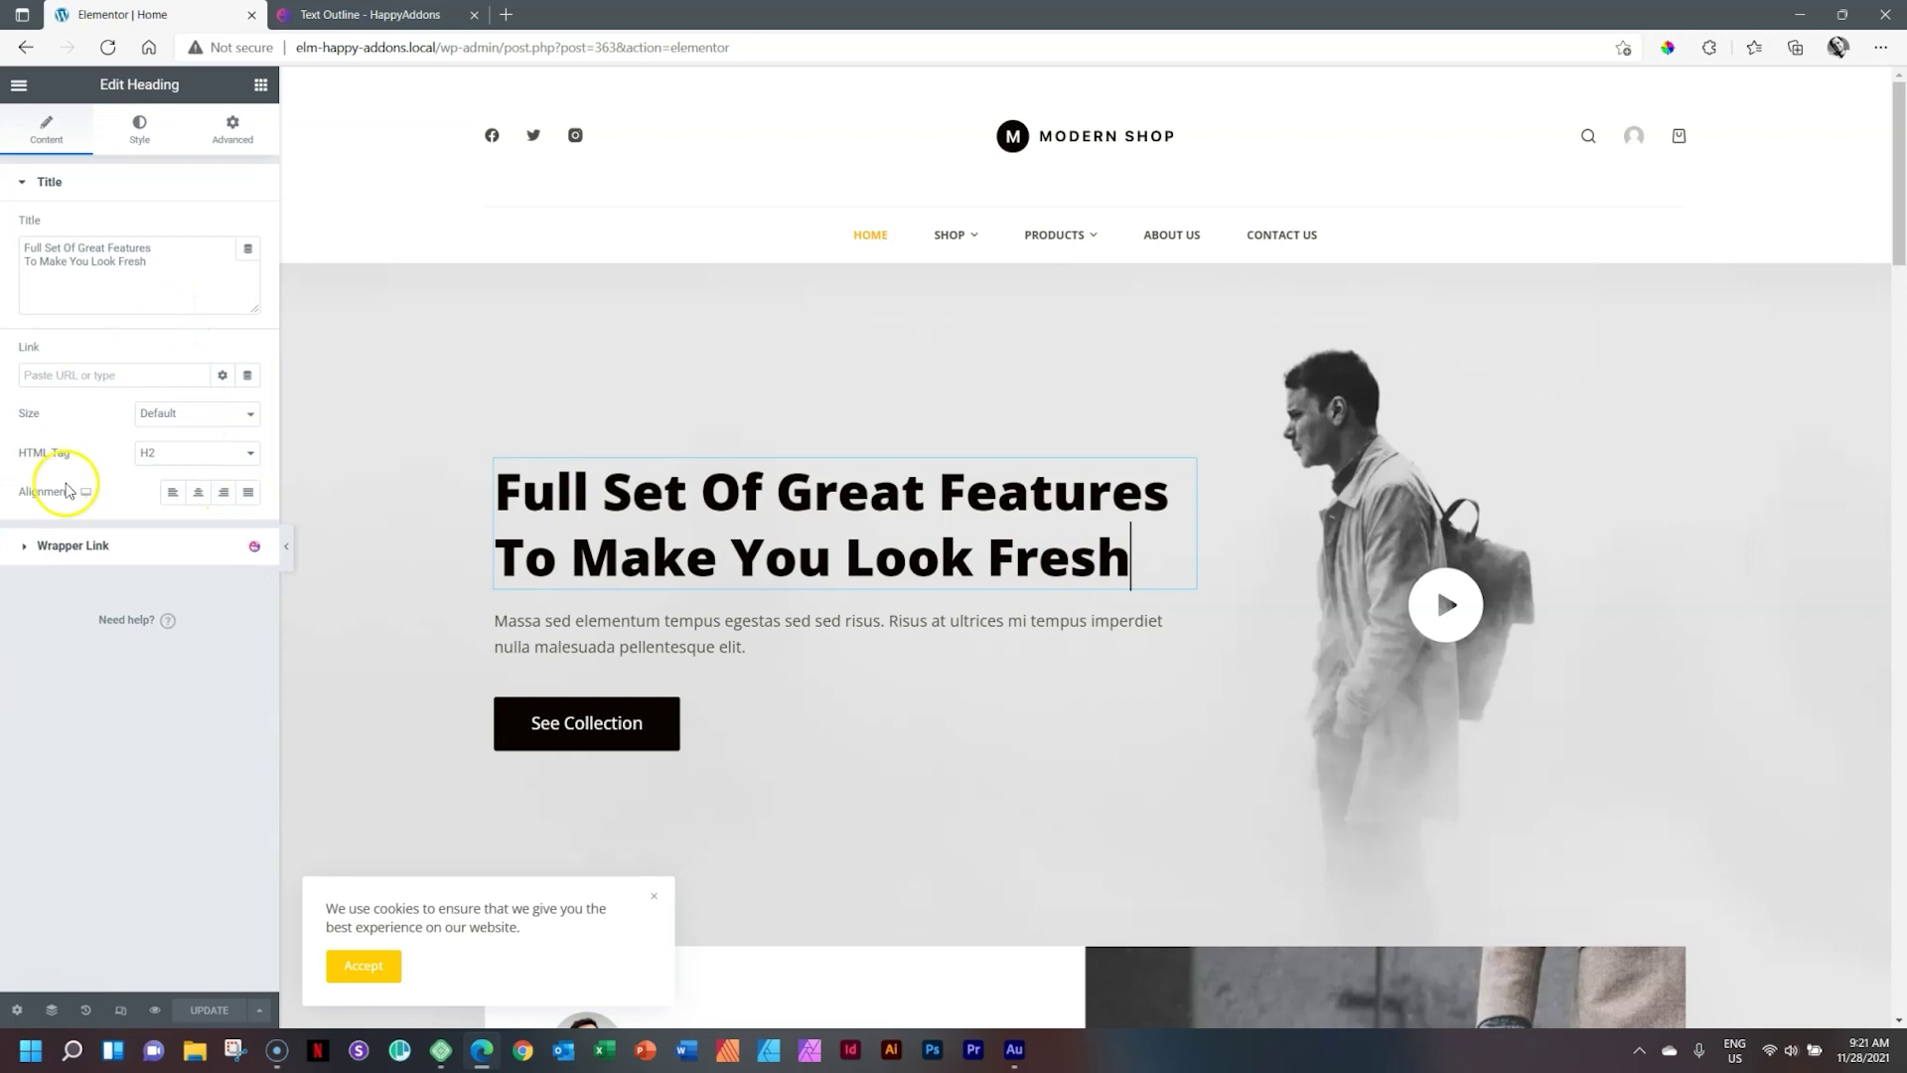
click(138, 130)
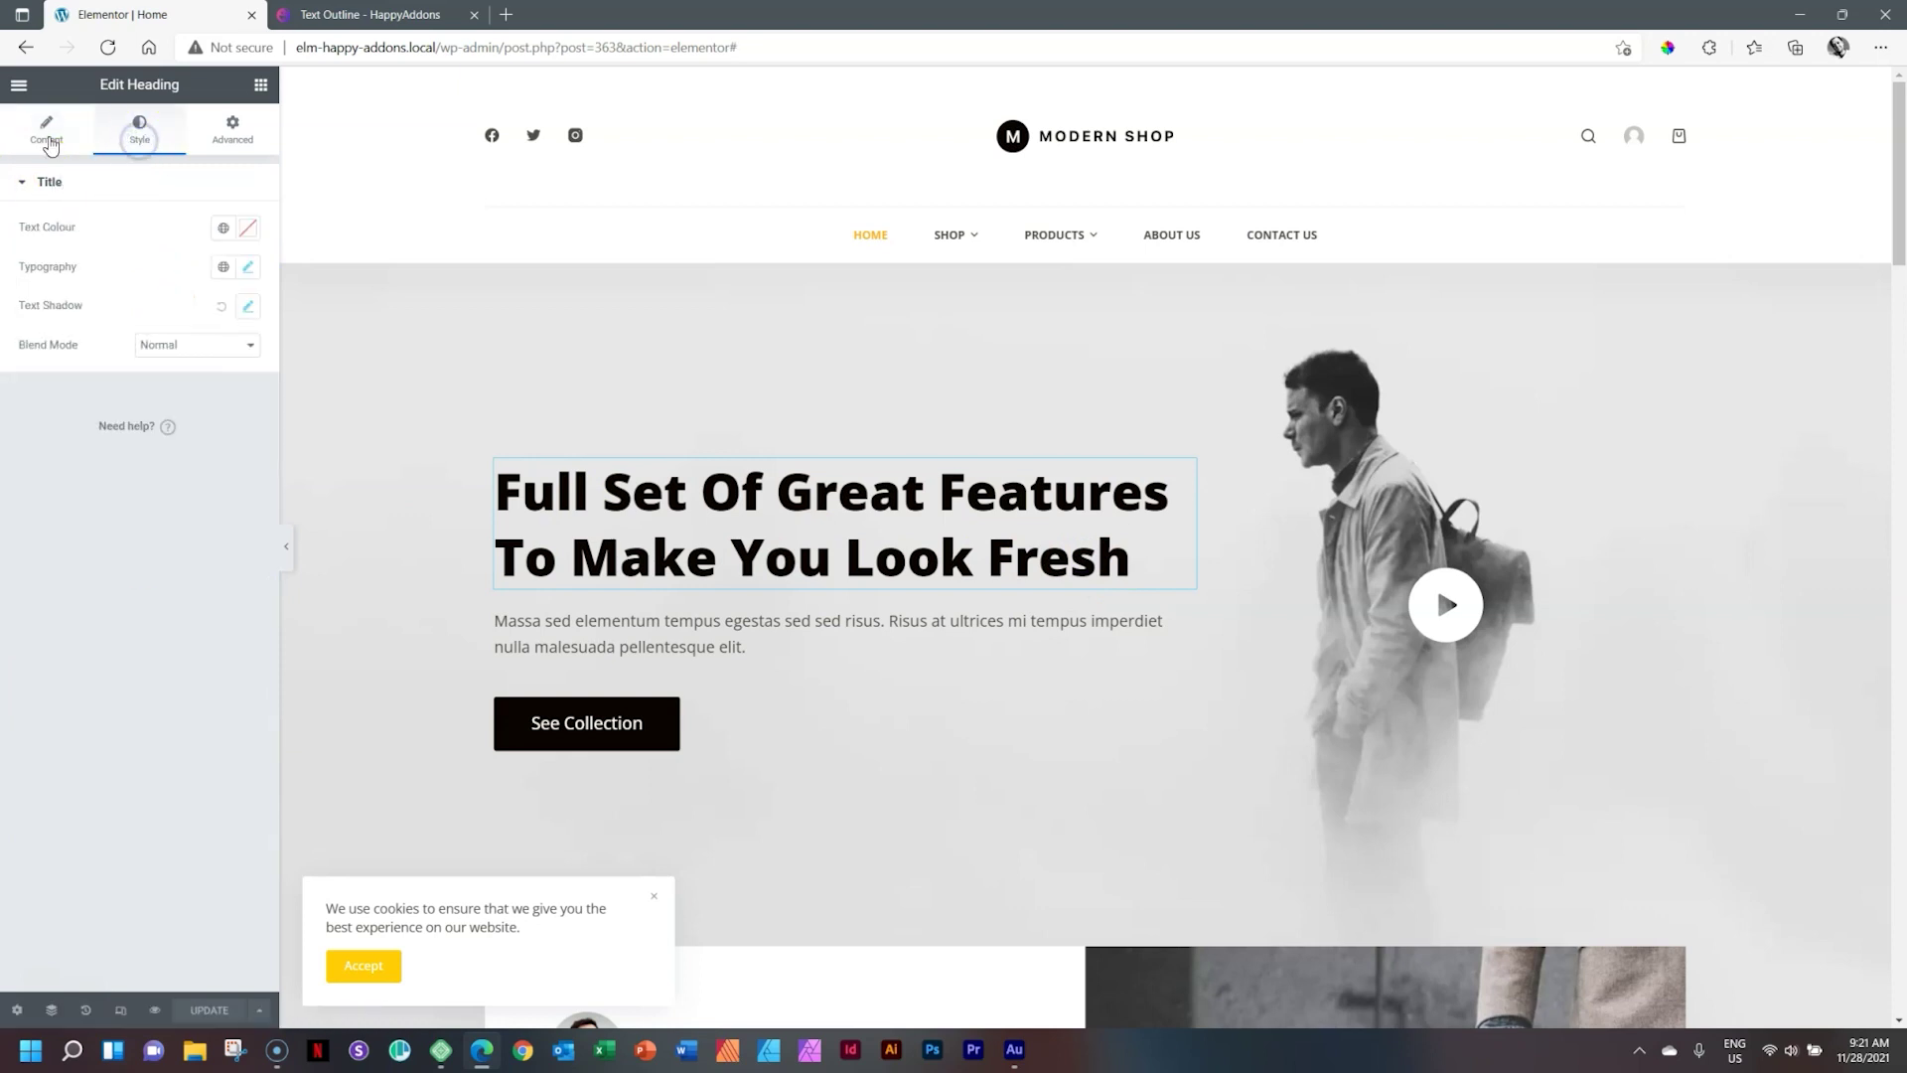
click(135, 134)
From the WordPress dashboard, enable HappyAddons' Text Stroke feature and save the changes
click(18, 86)
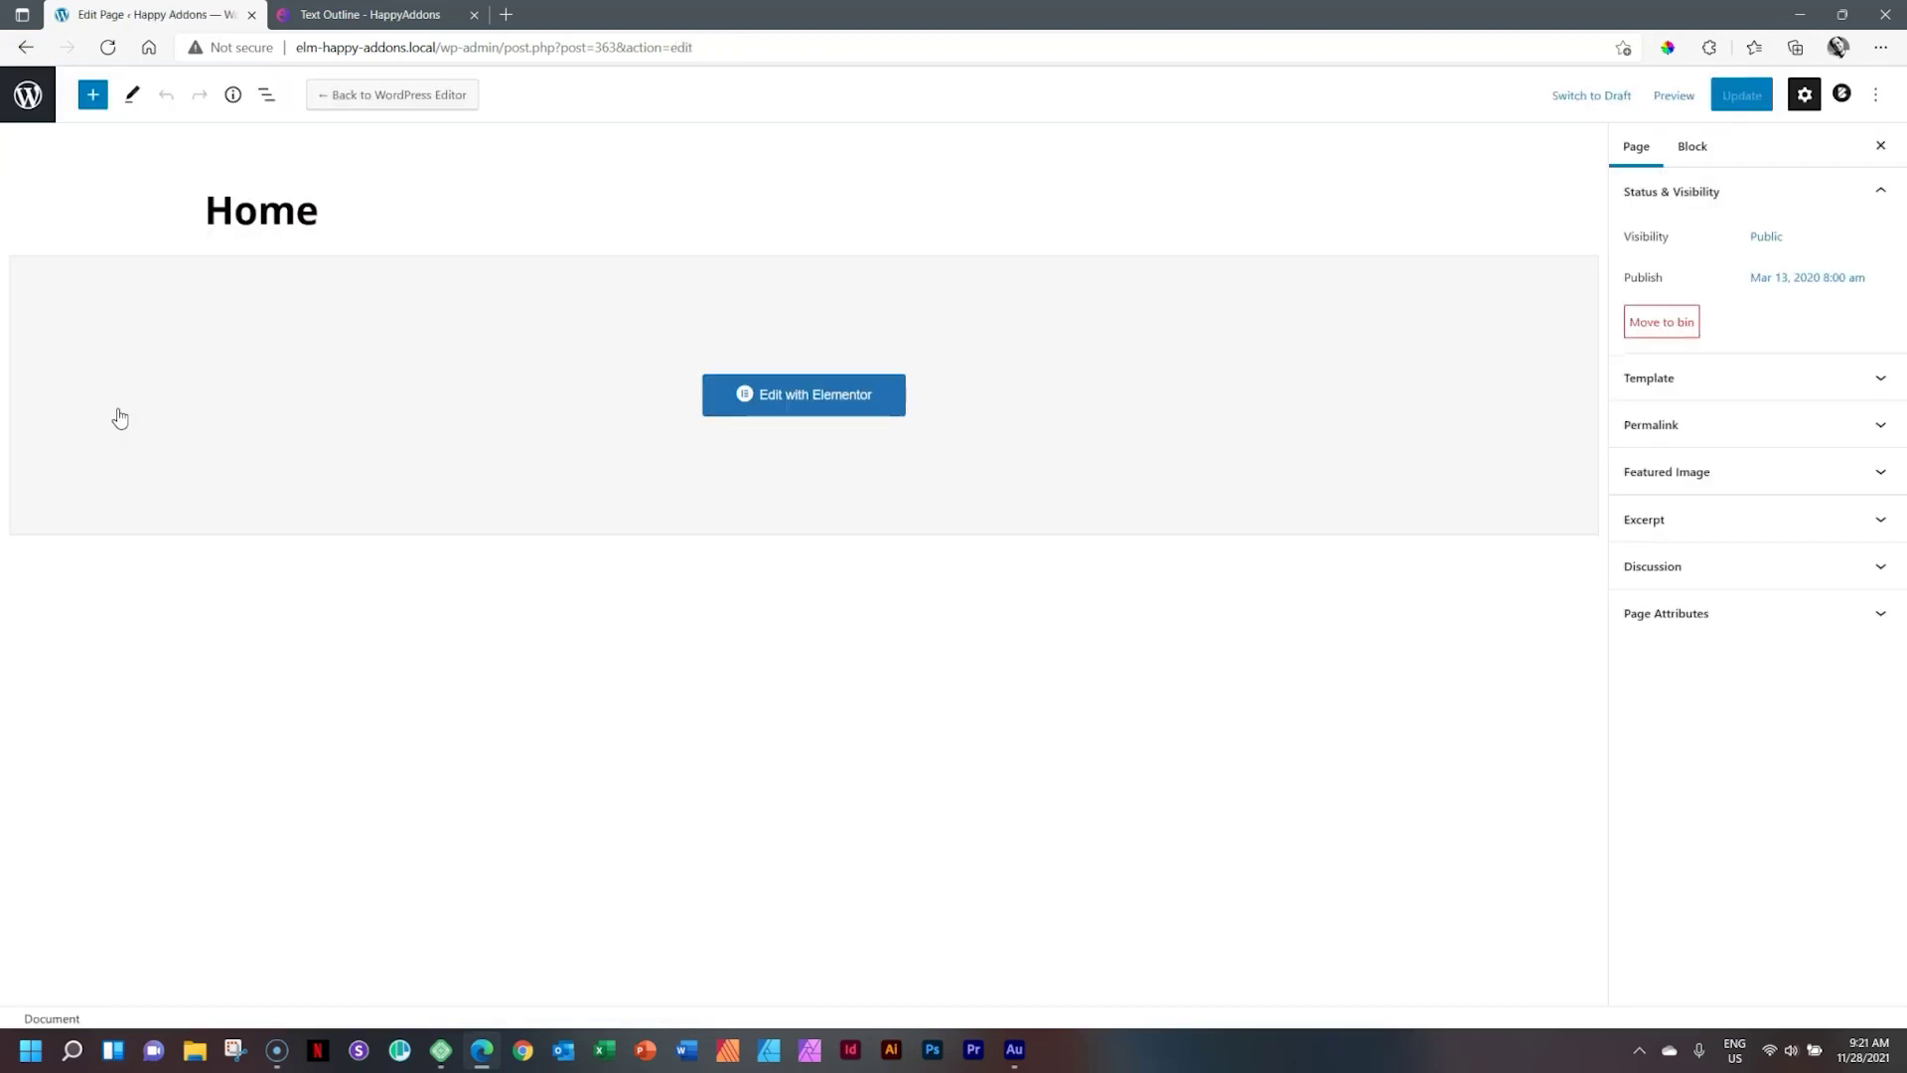
click(30, 104)
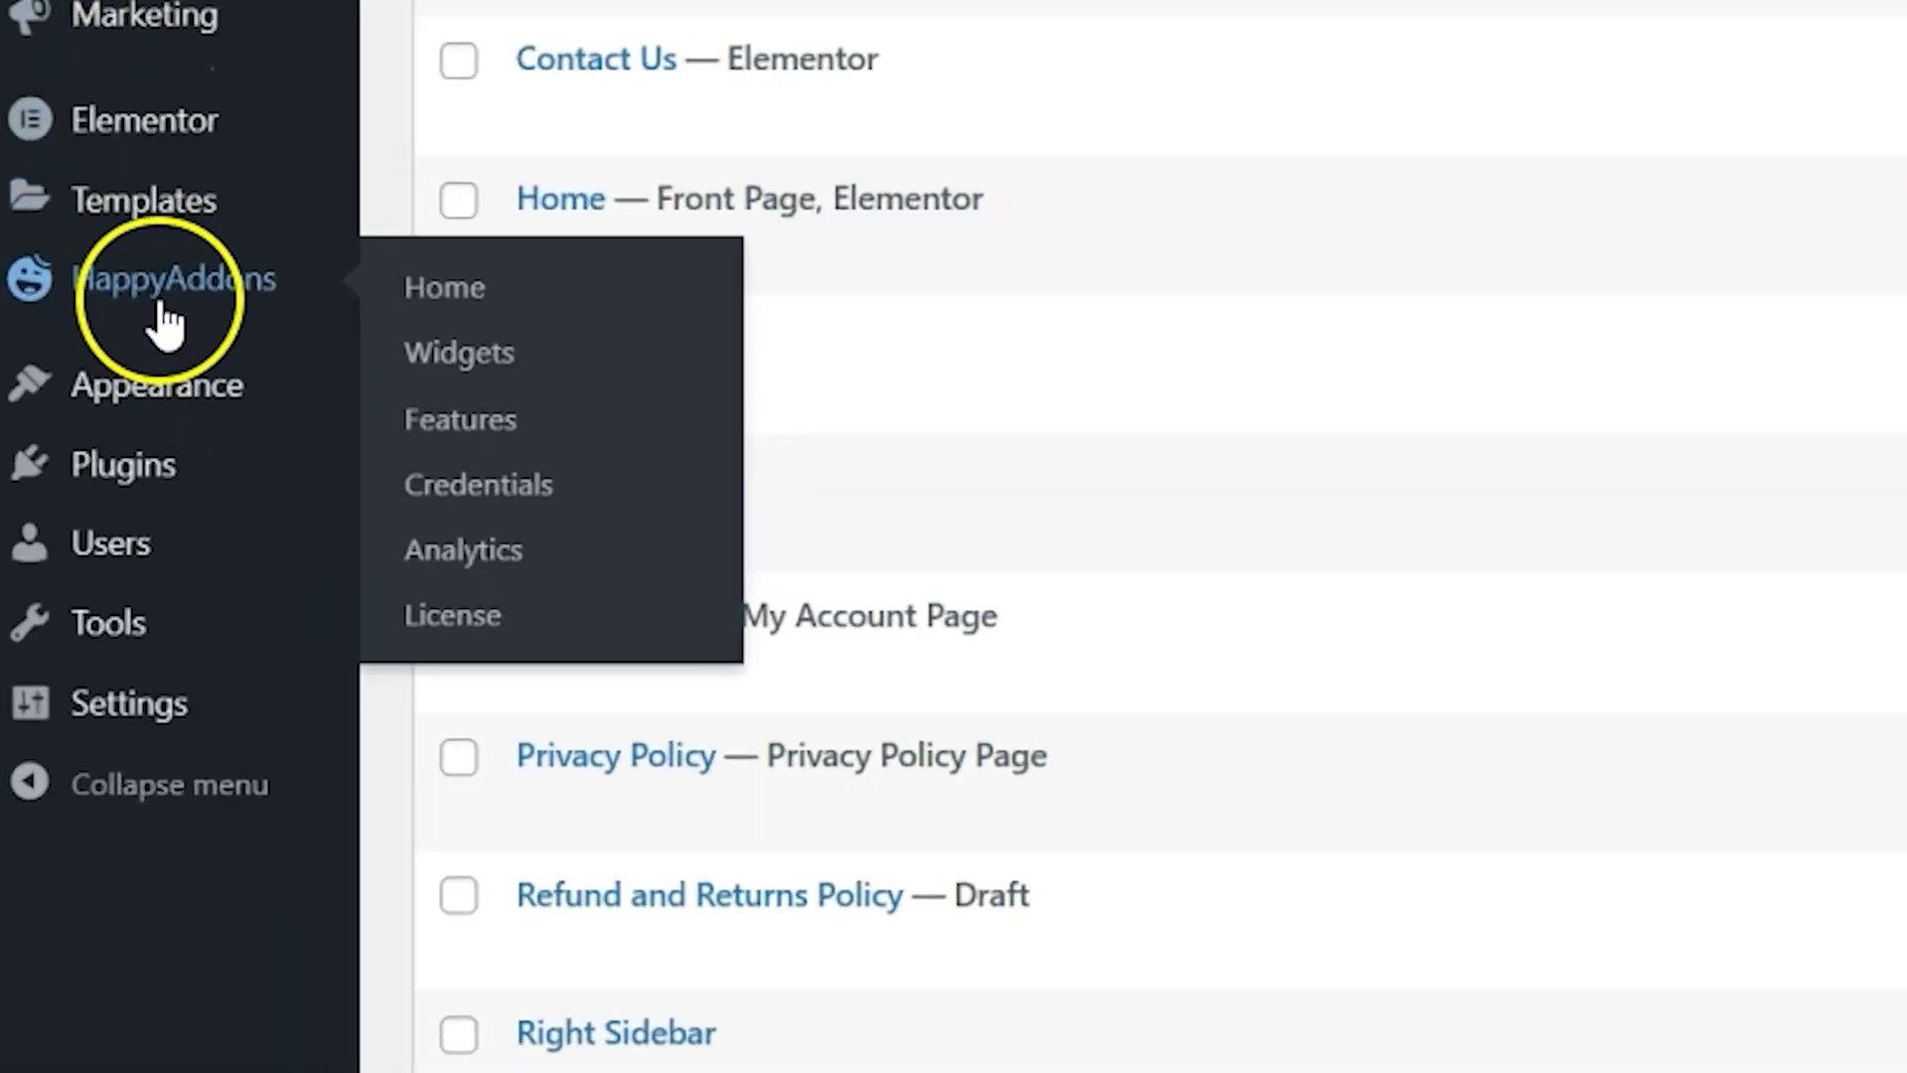
click(504, 425)
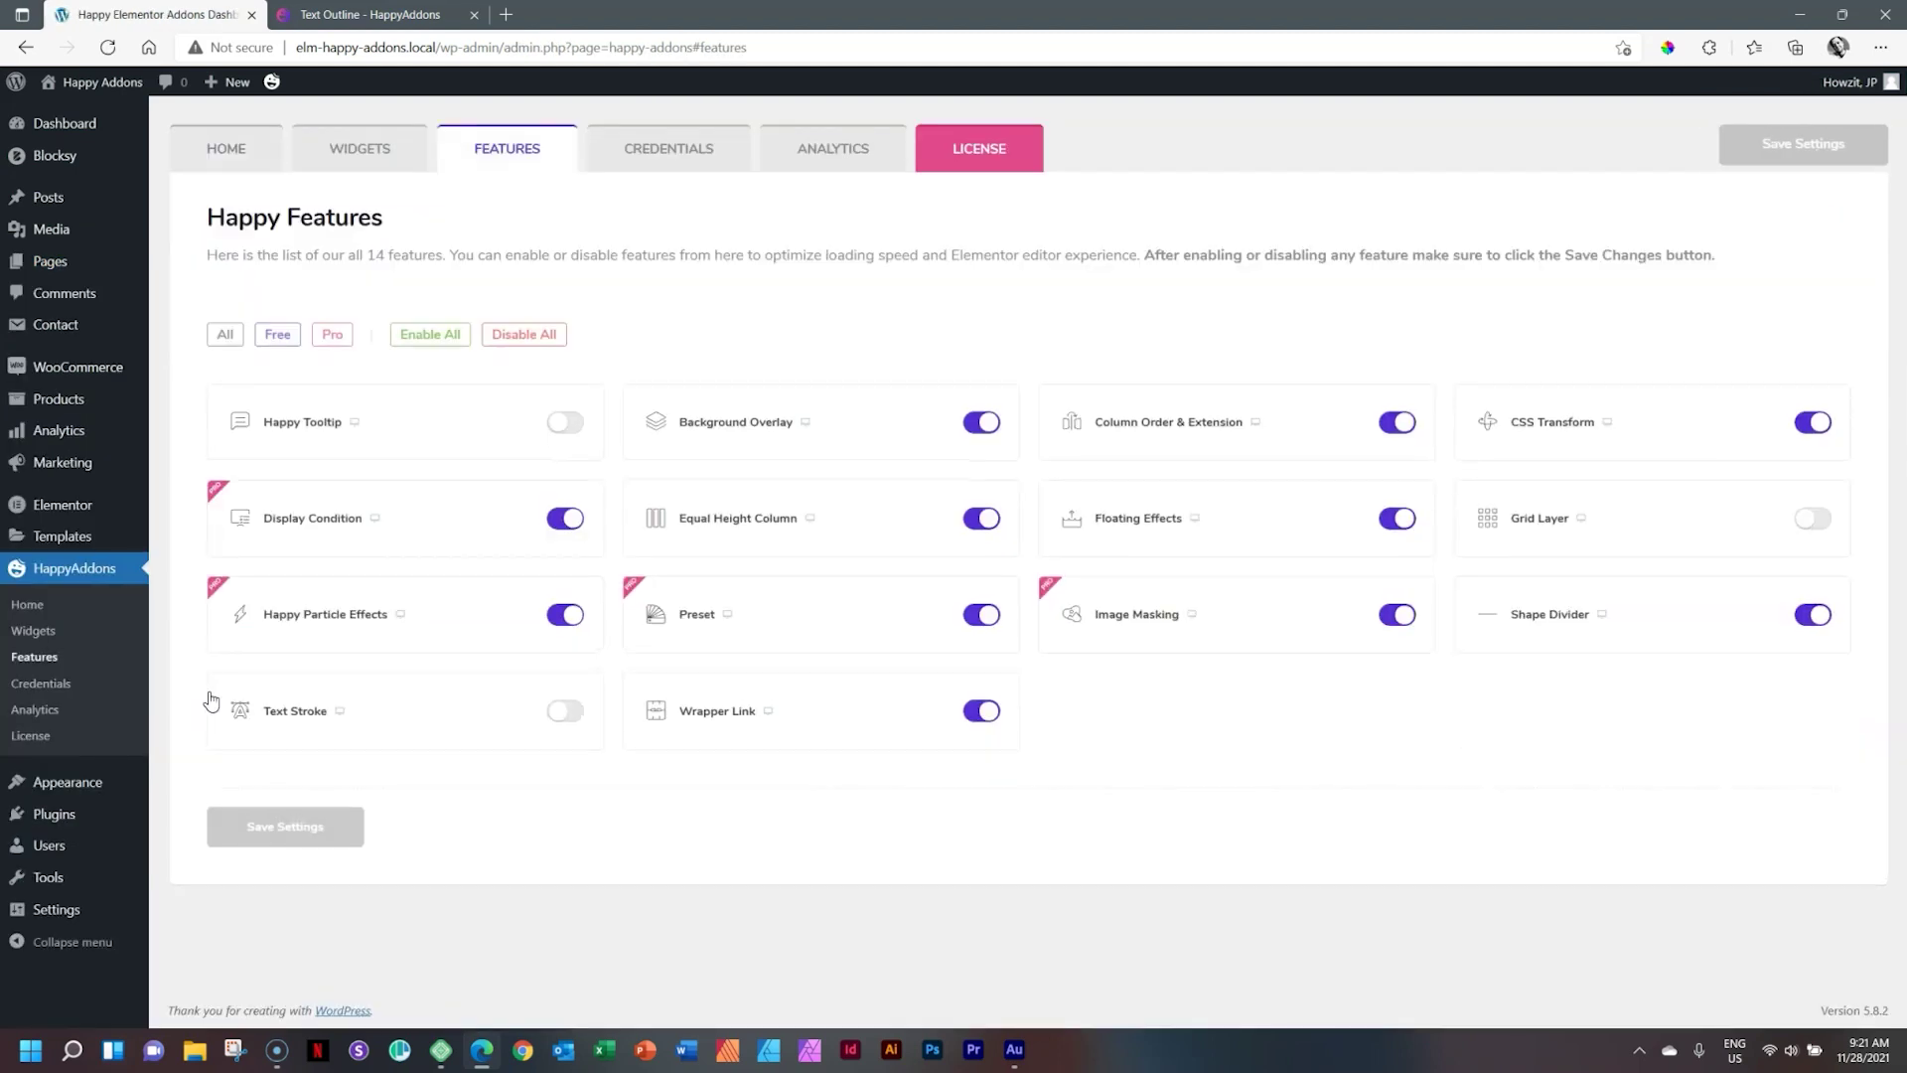
click(569, 712)
click(298, 830)
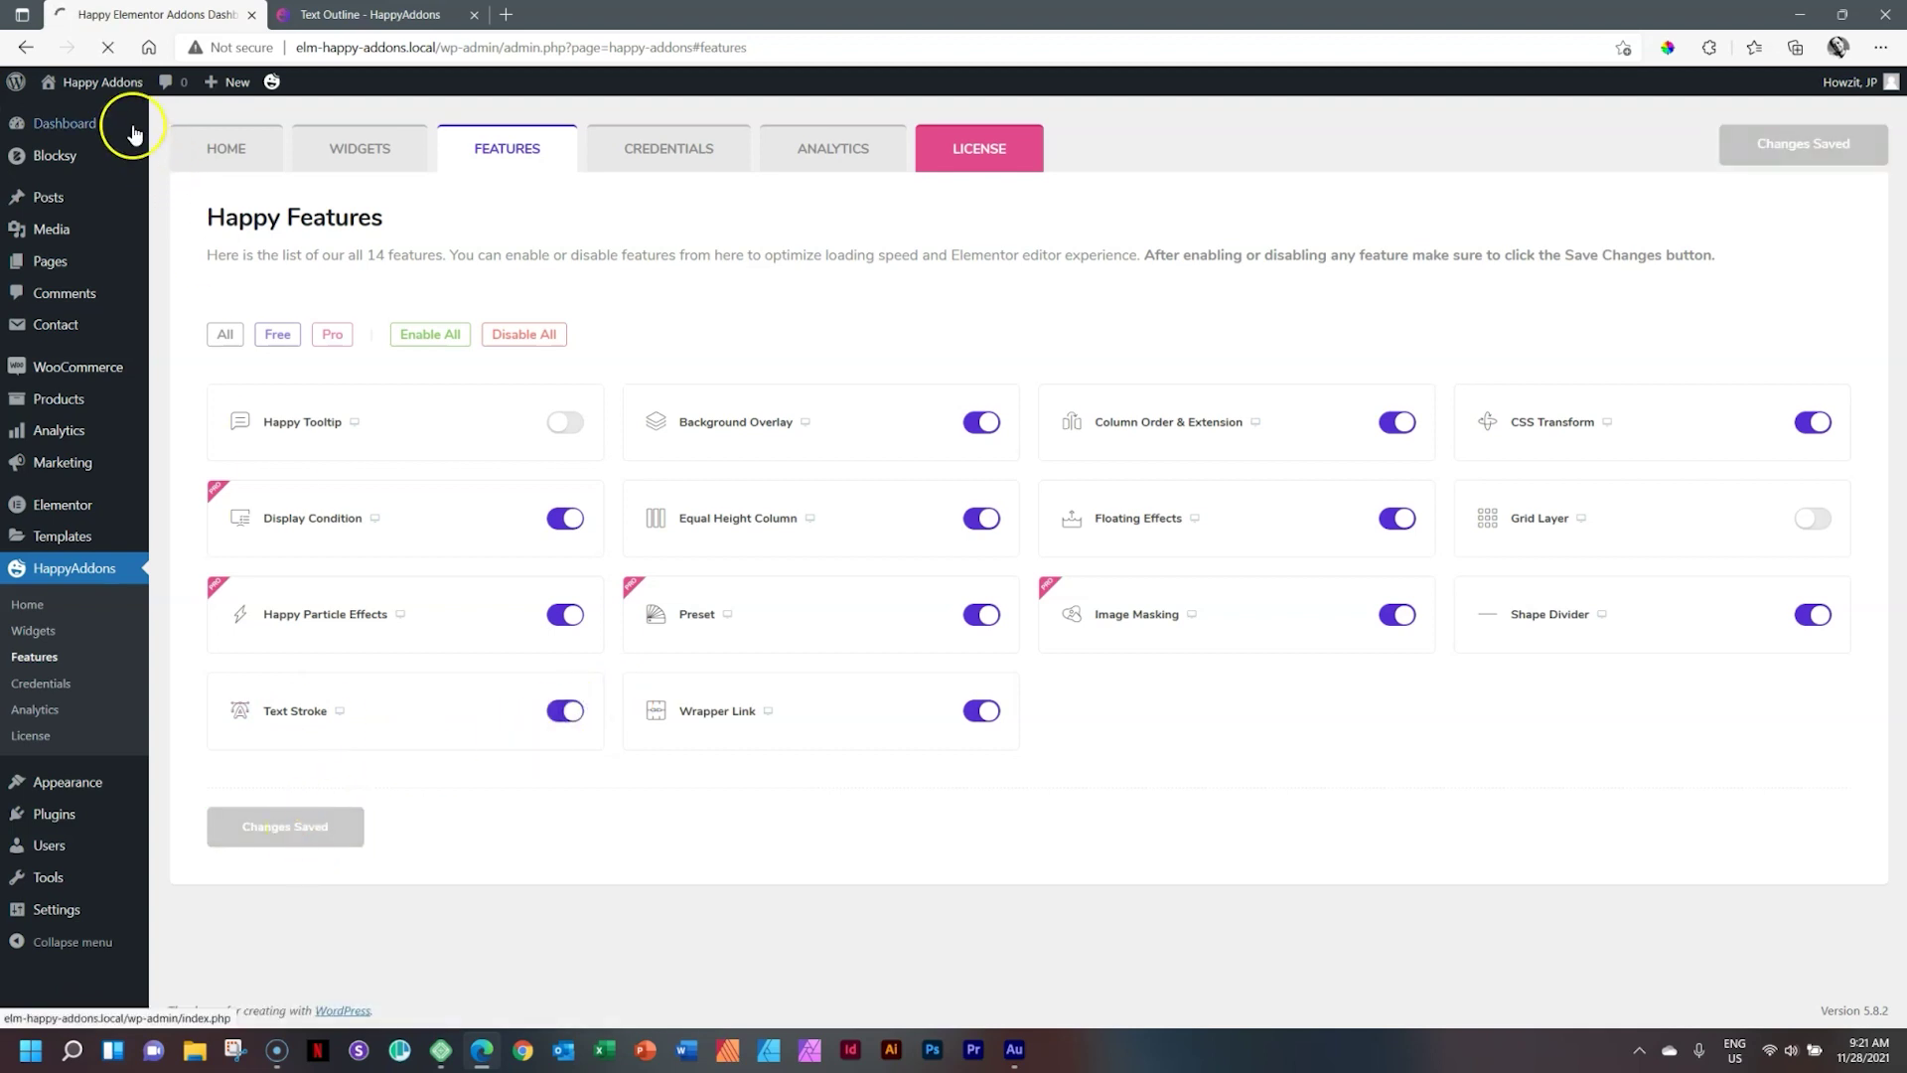
Reopen the homepage in Elementor and show the hero heading's Style settings
click(119, 87)
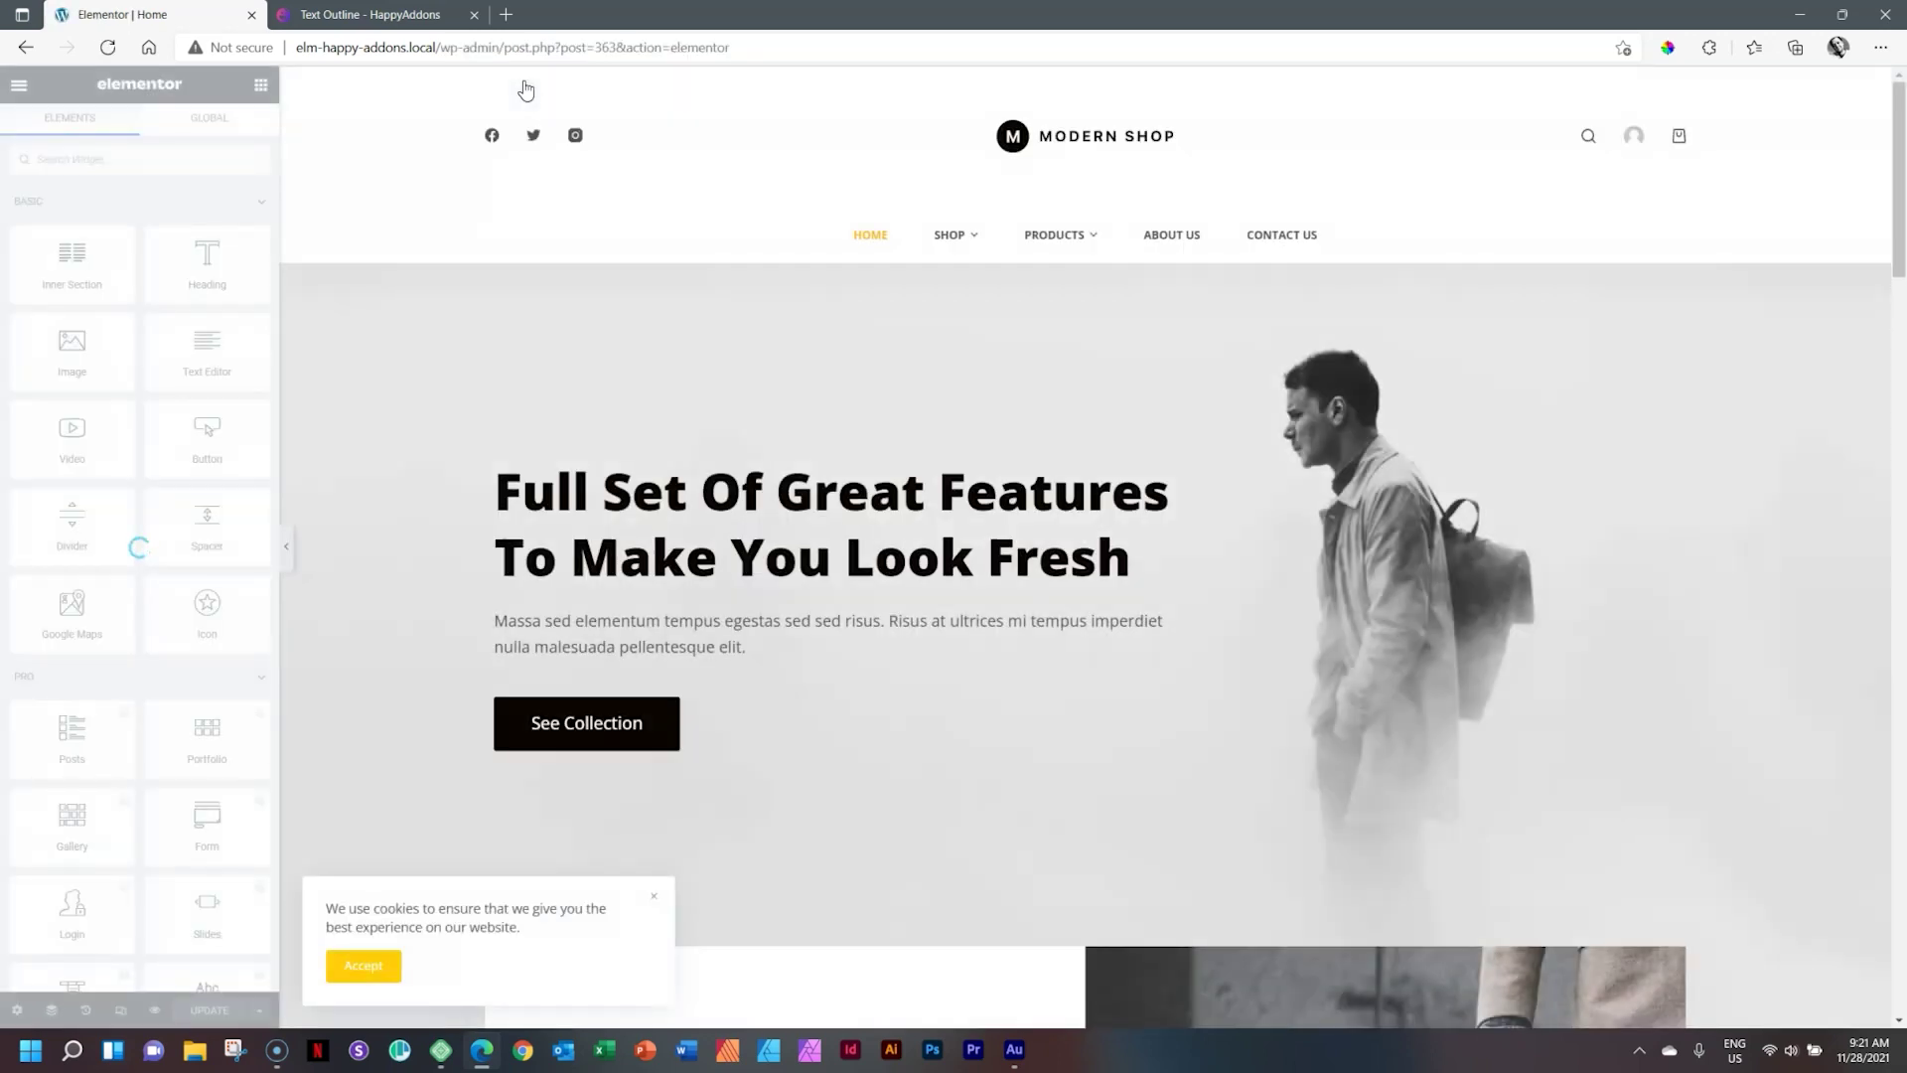
click(1121, 545)
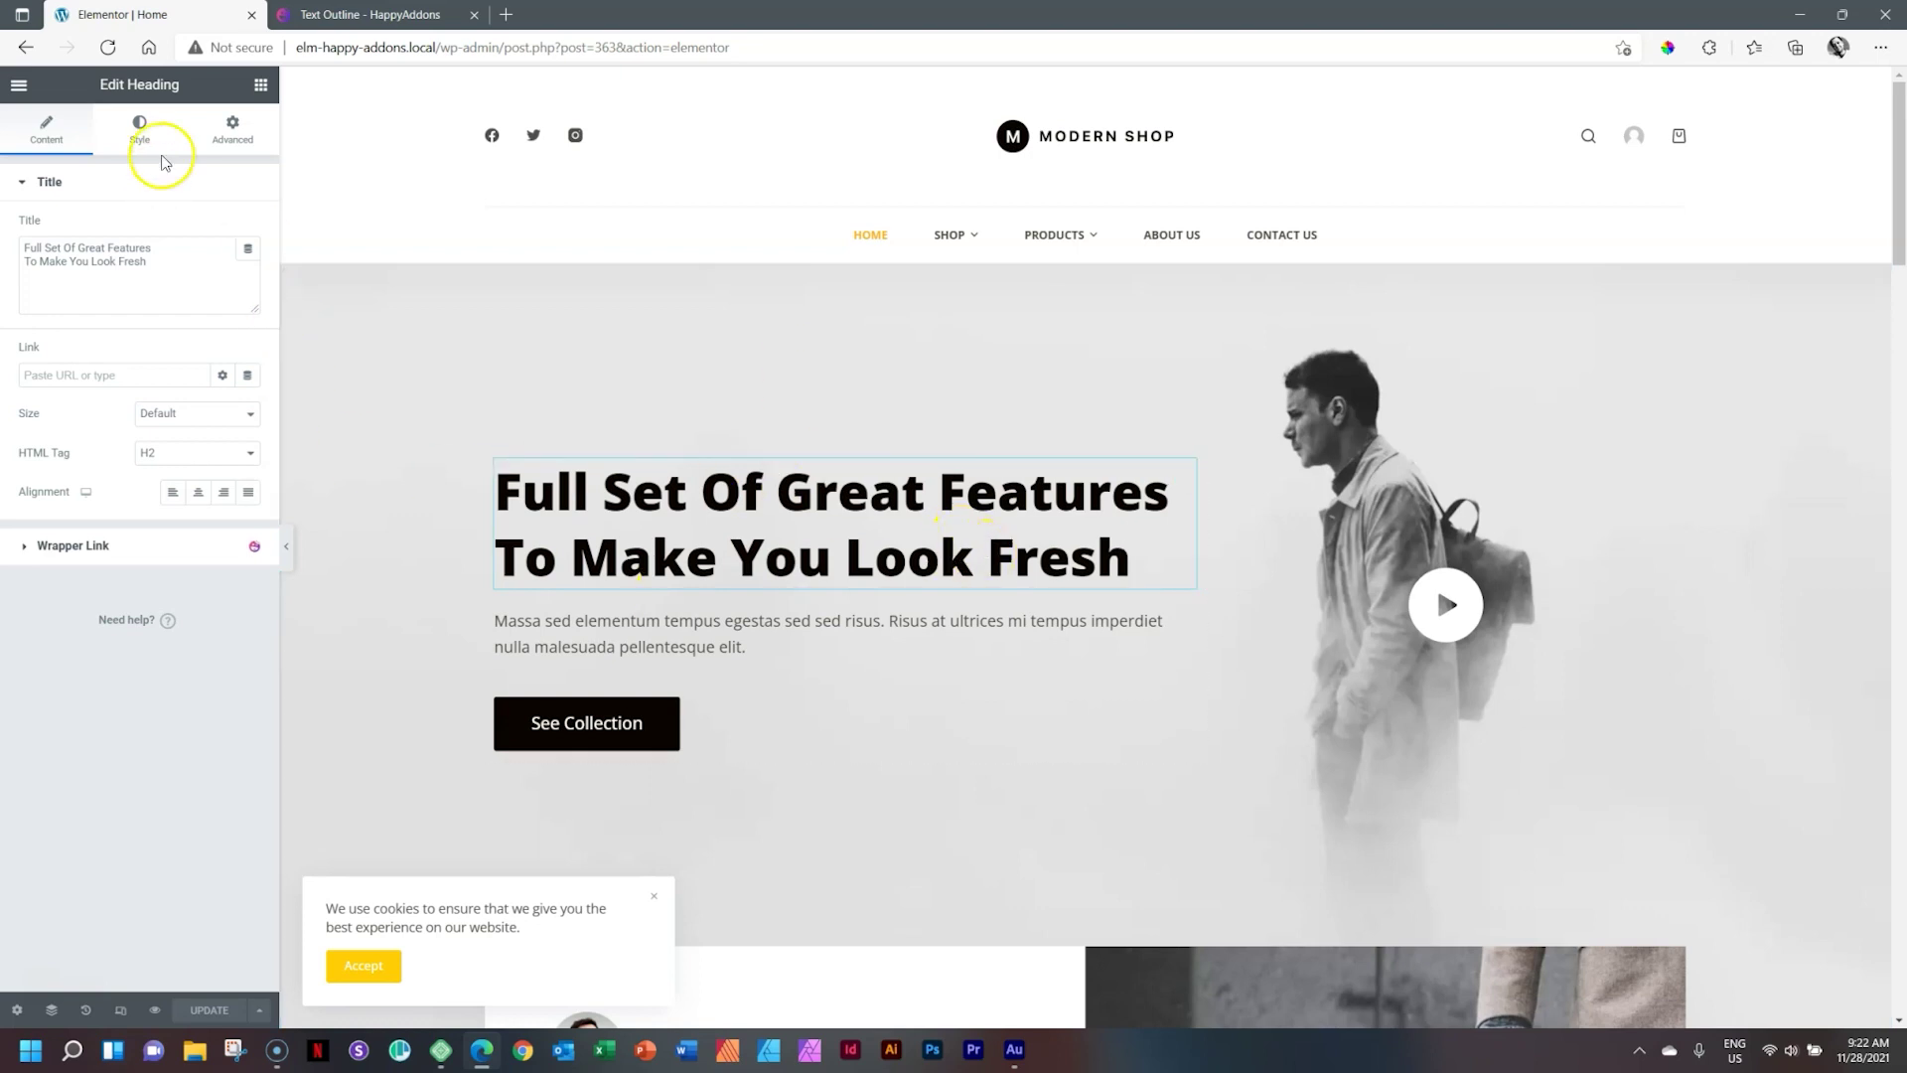
click(149, 138)
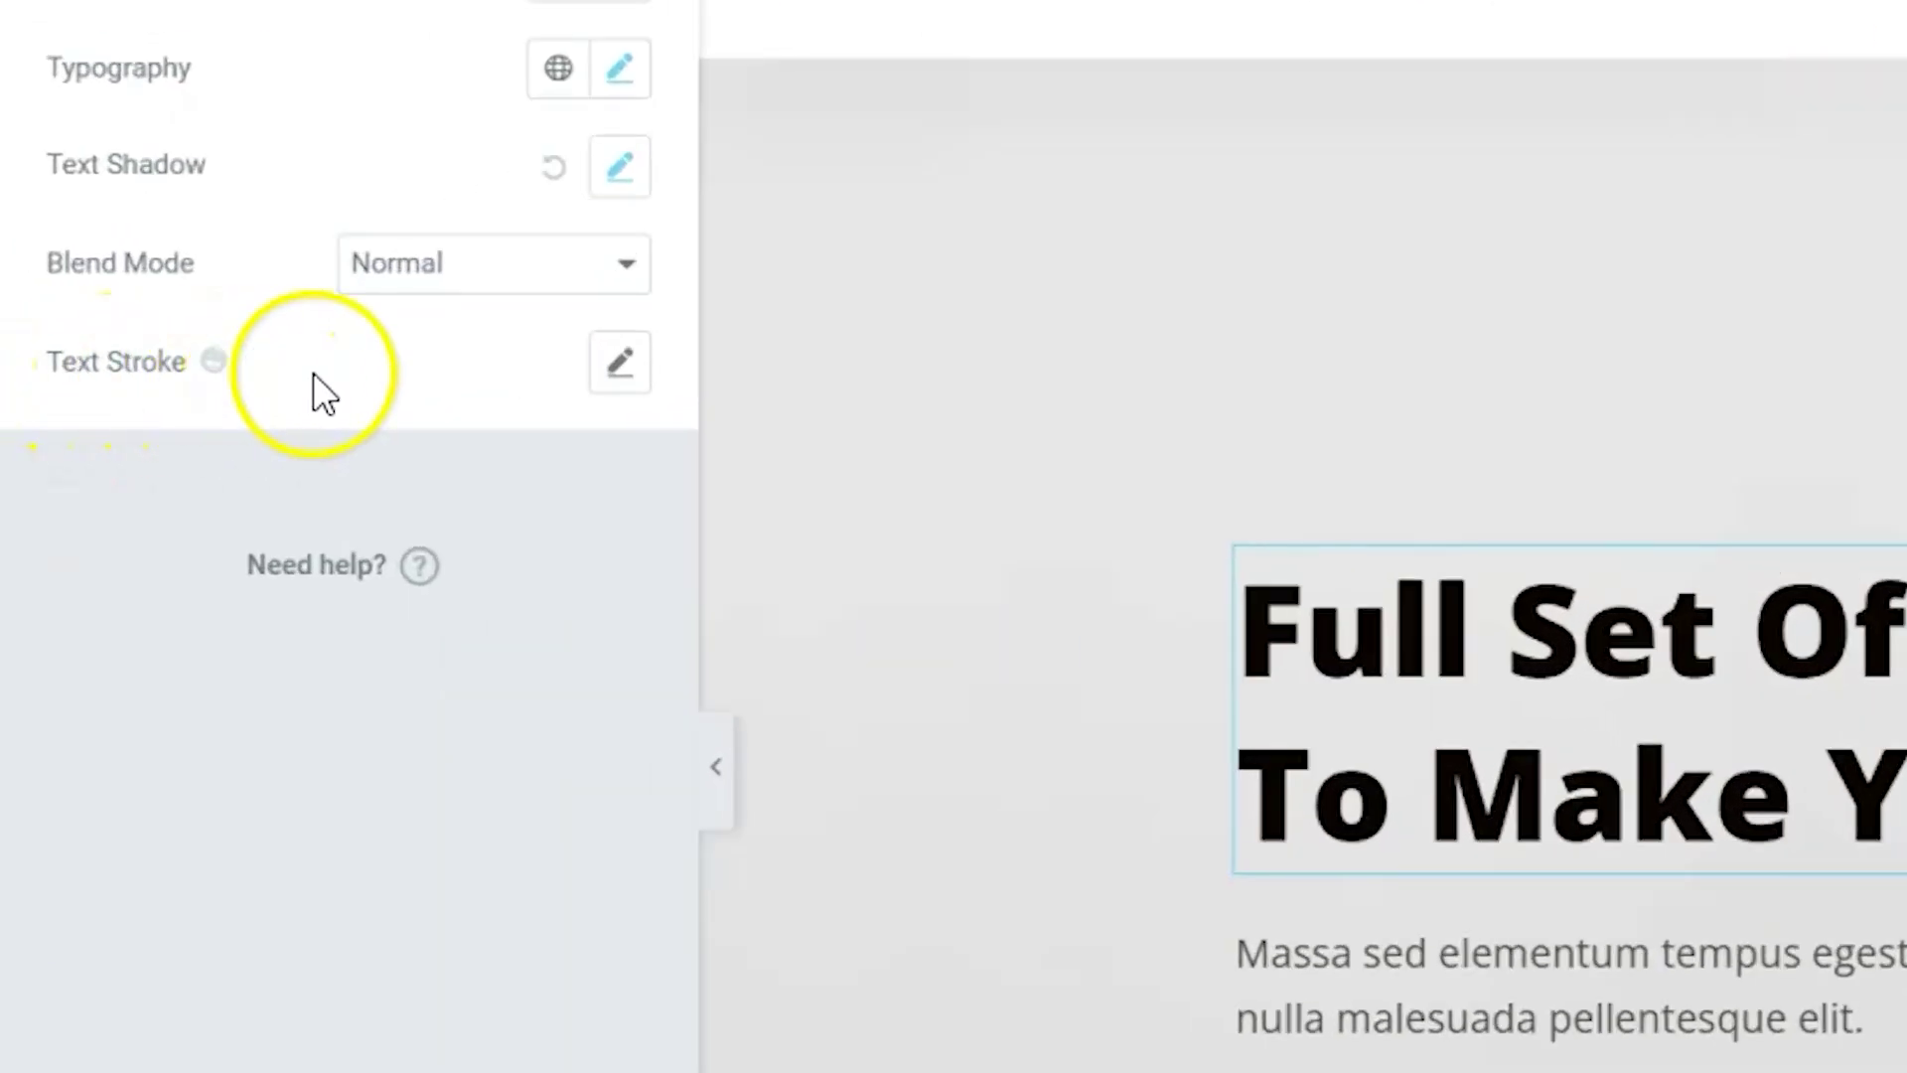
Expand Text Stroke and try a red stroke colour on the heading
click(620, 364)
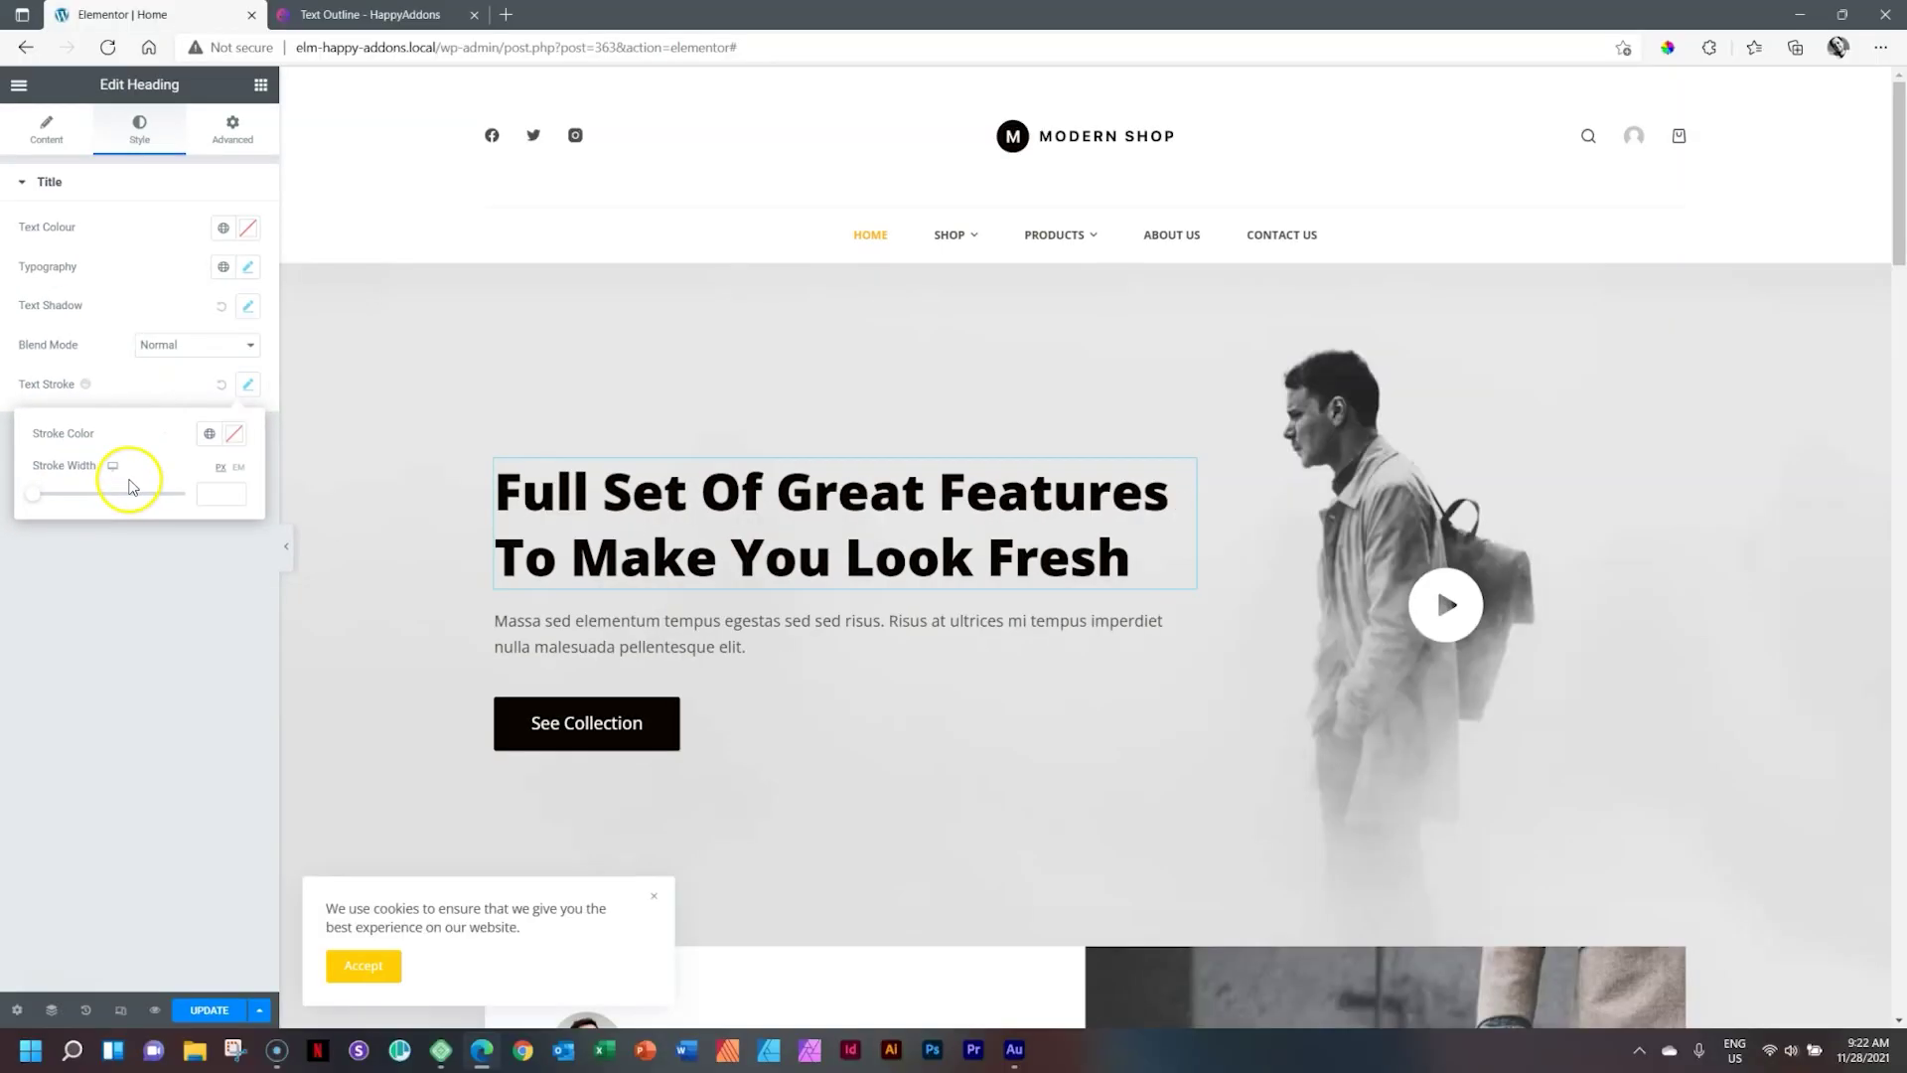
click(232, 433)
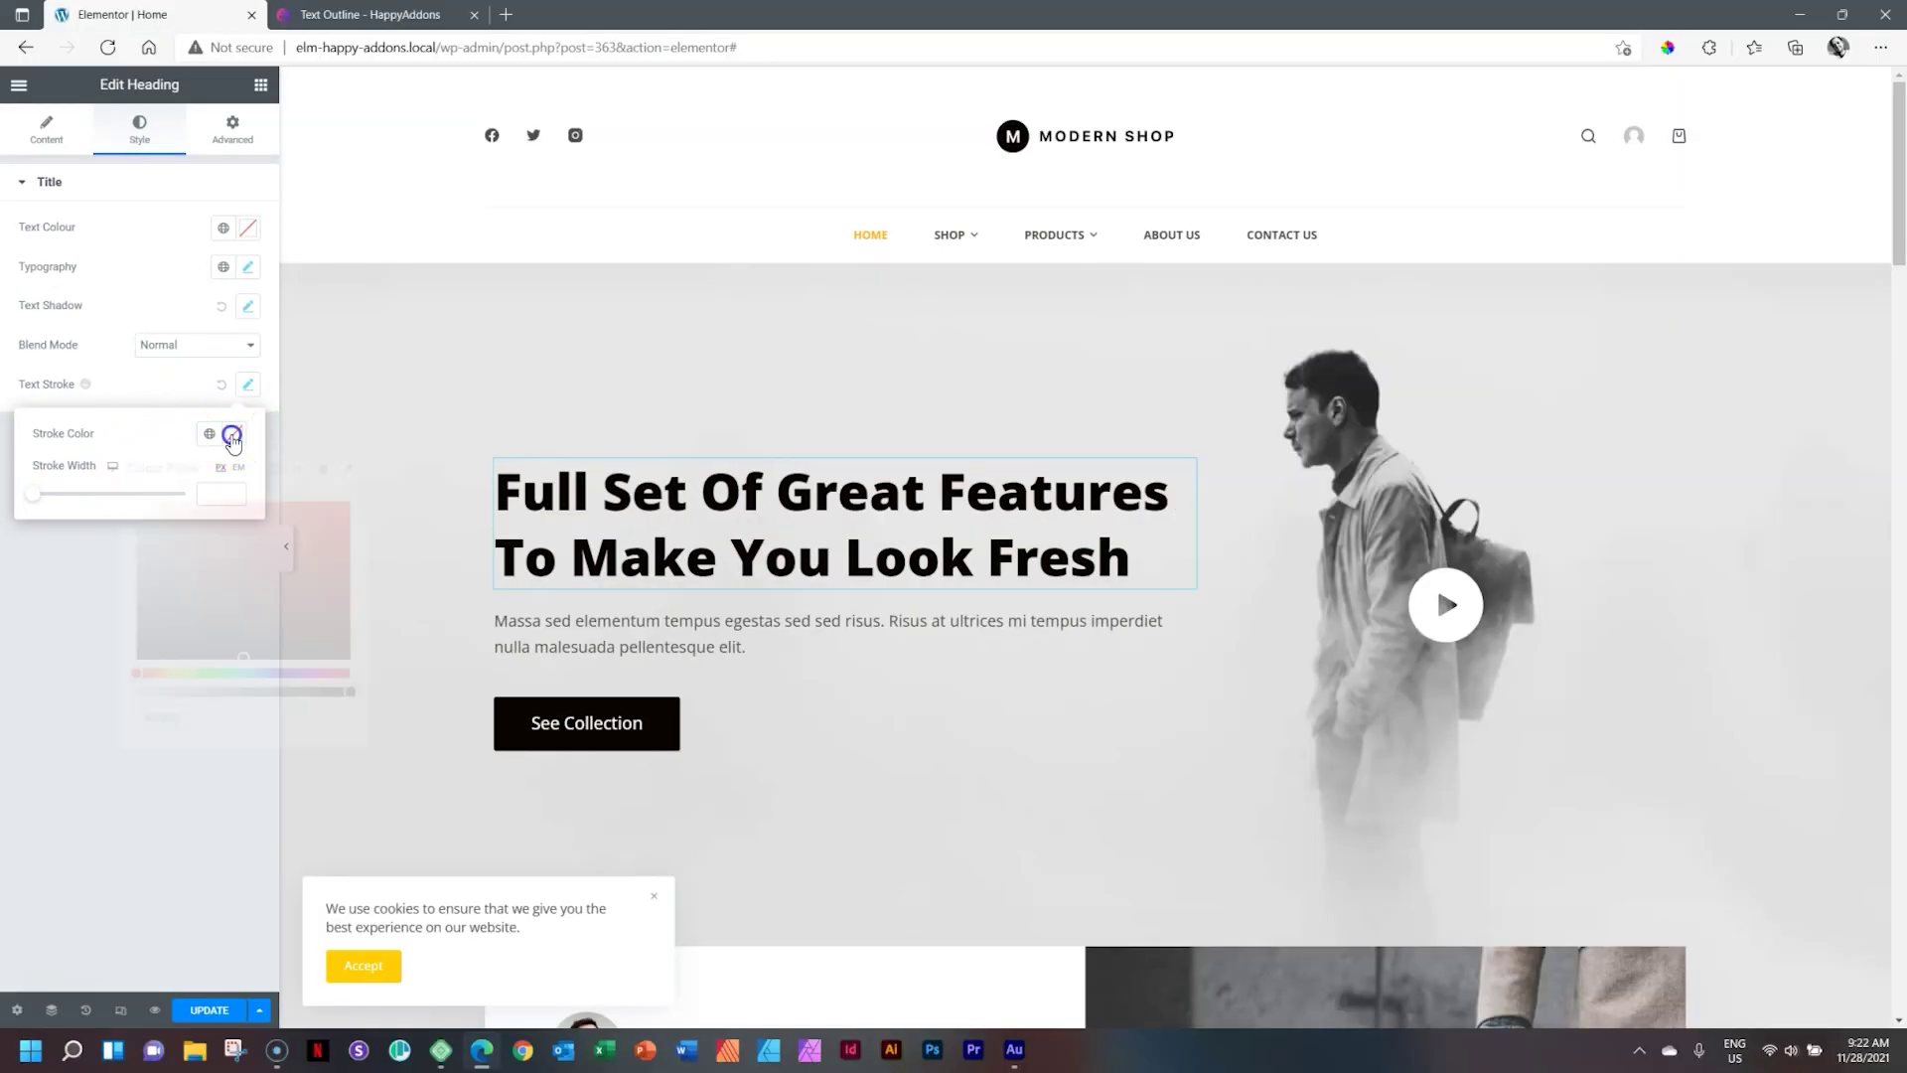
drag(181, 555, 352, 504)
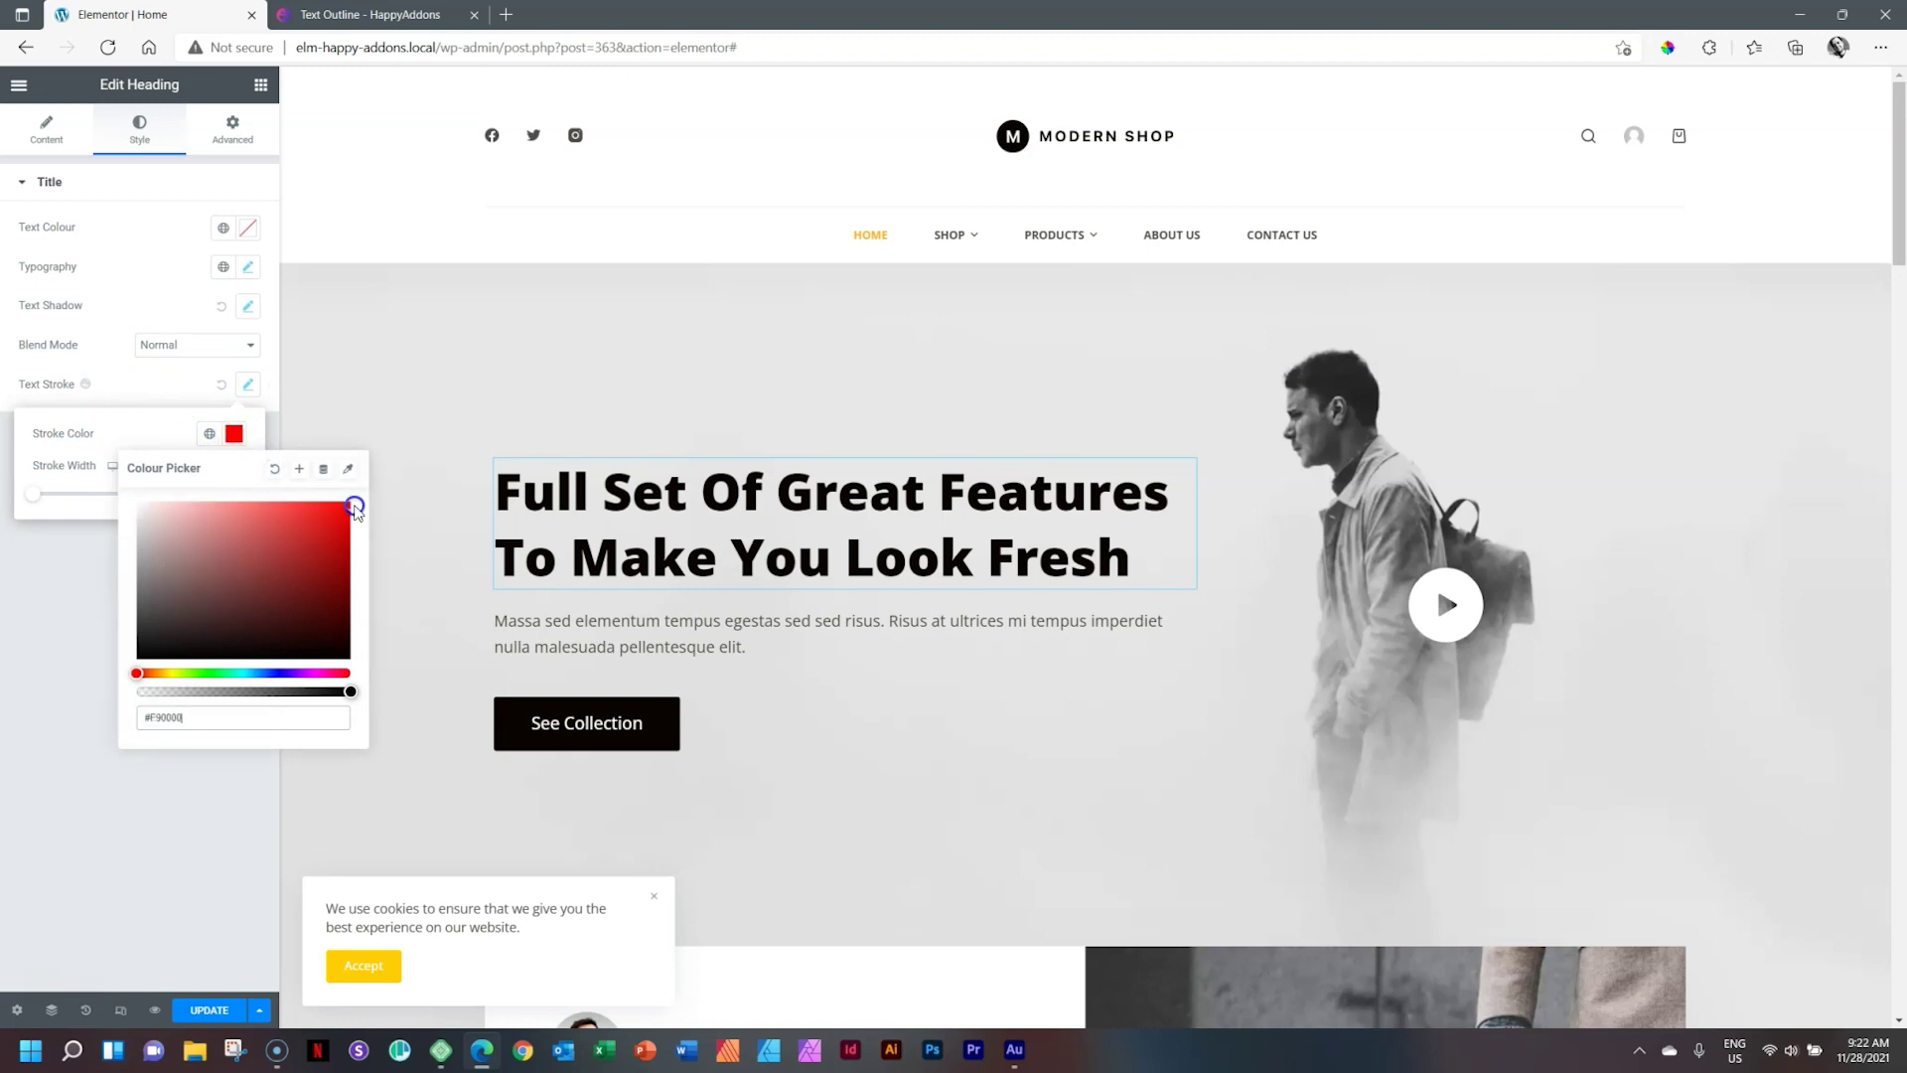
click(233, 441)
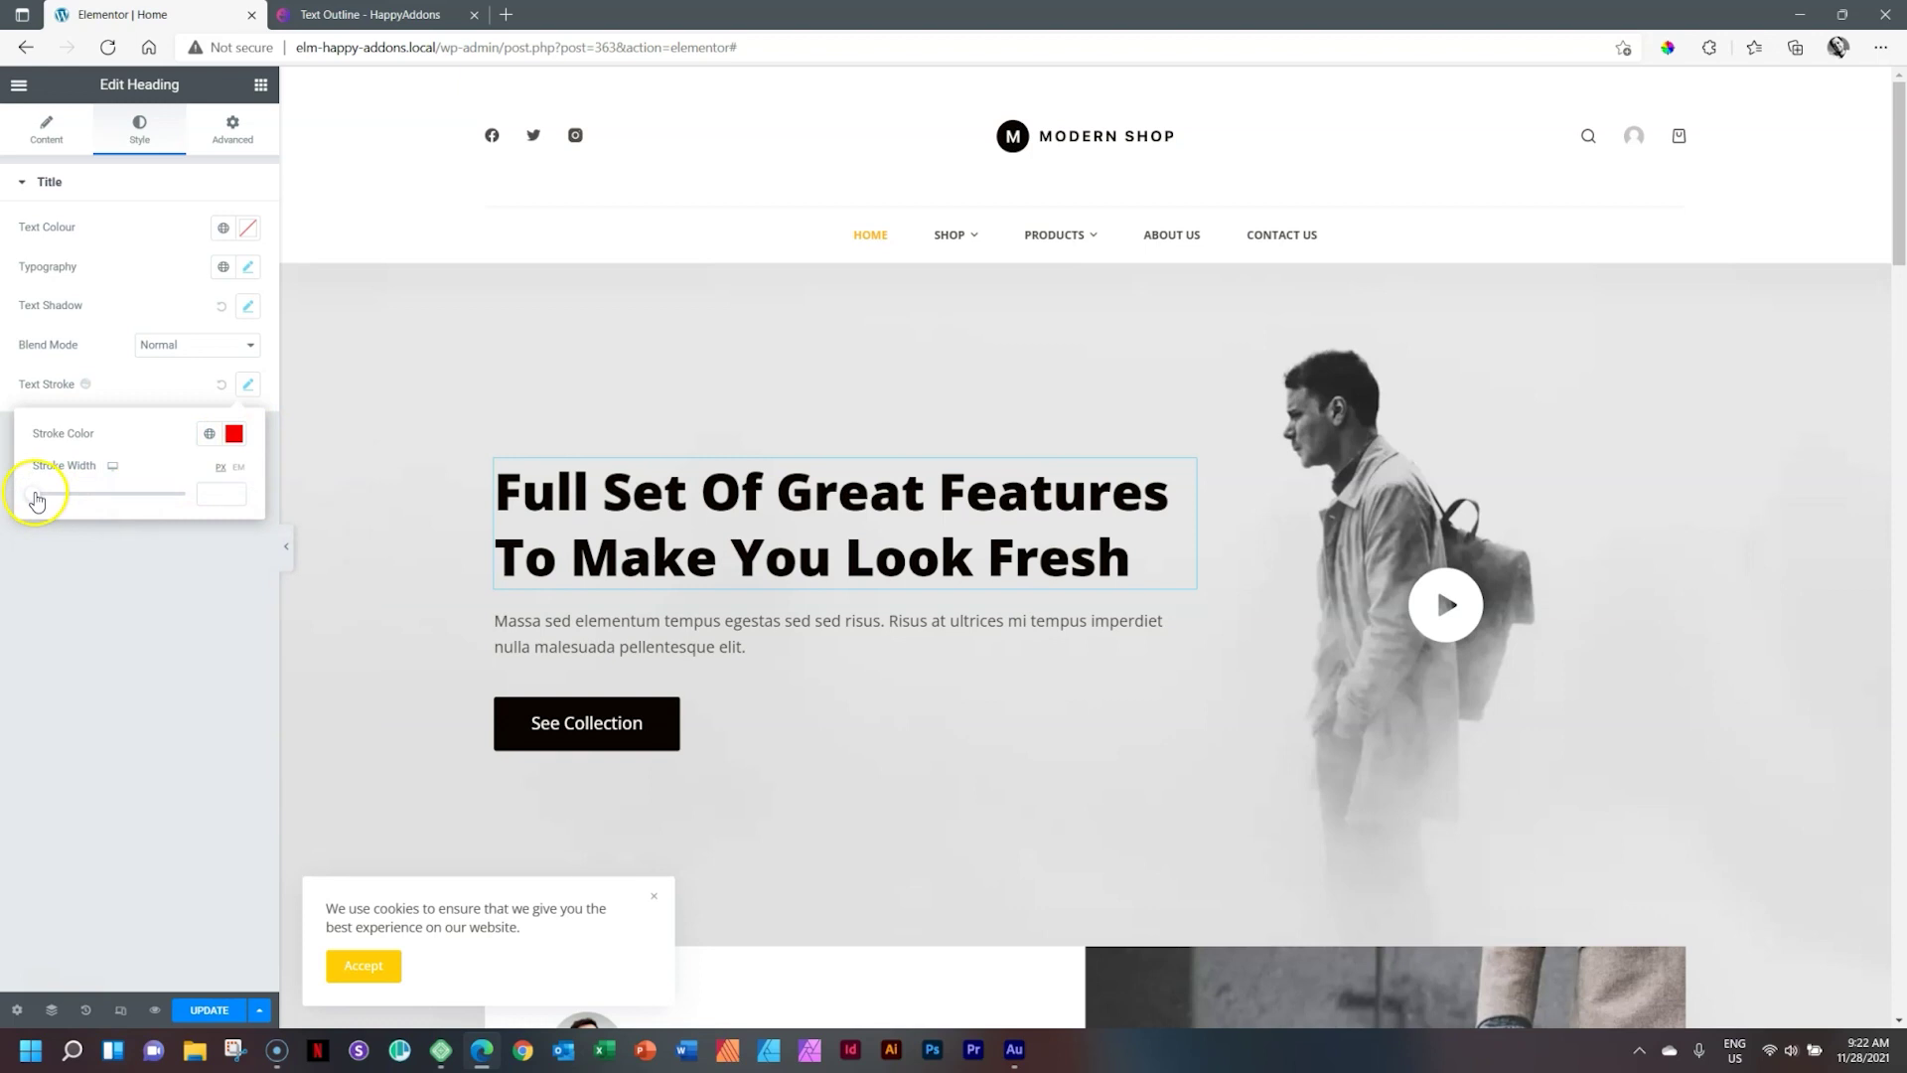
Adjust the outline stroke width and change the stroke colour to black (#000000)
click(37, 494)
mouse_move(37, 498)
mouse_down()
mouse_move(107, 500)
mouse_move(37, 501)
mouse_up()
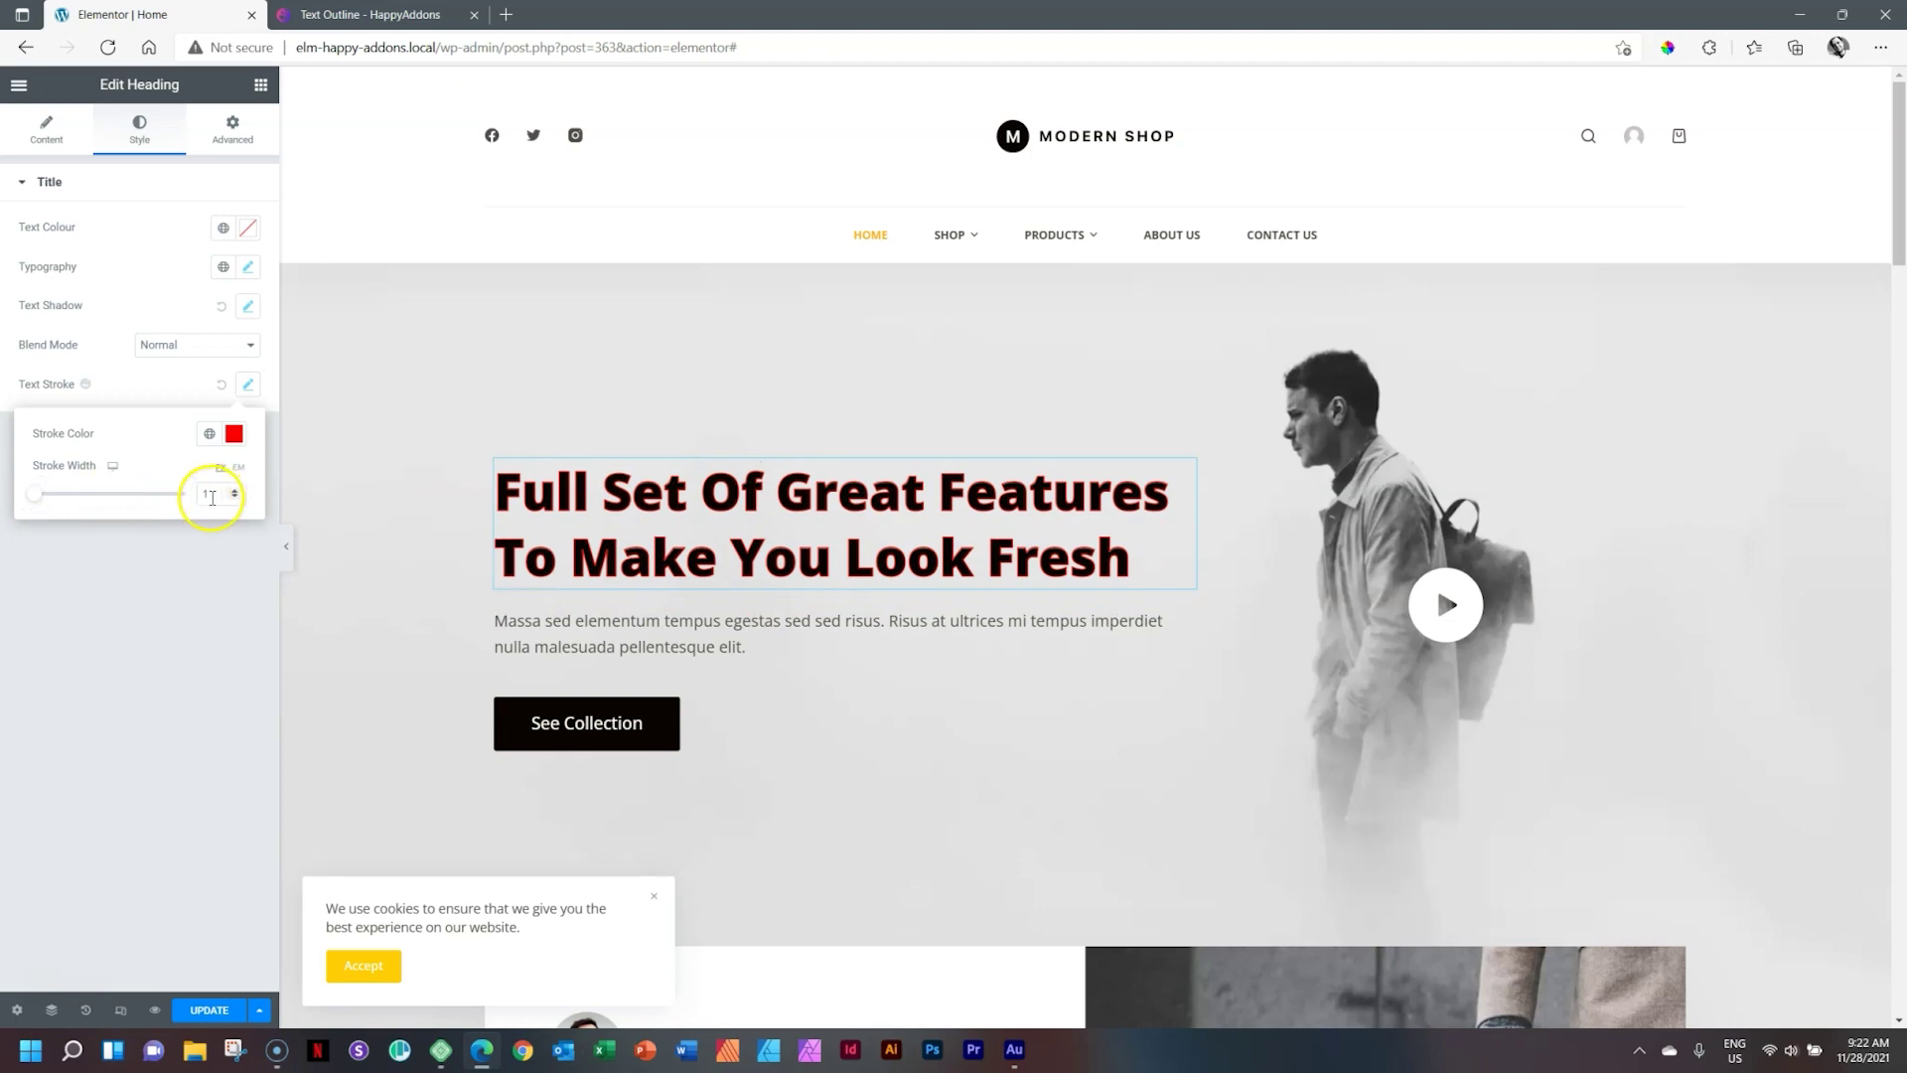
click(235, 433)
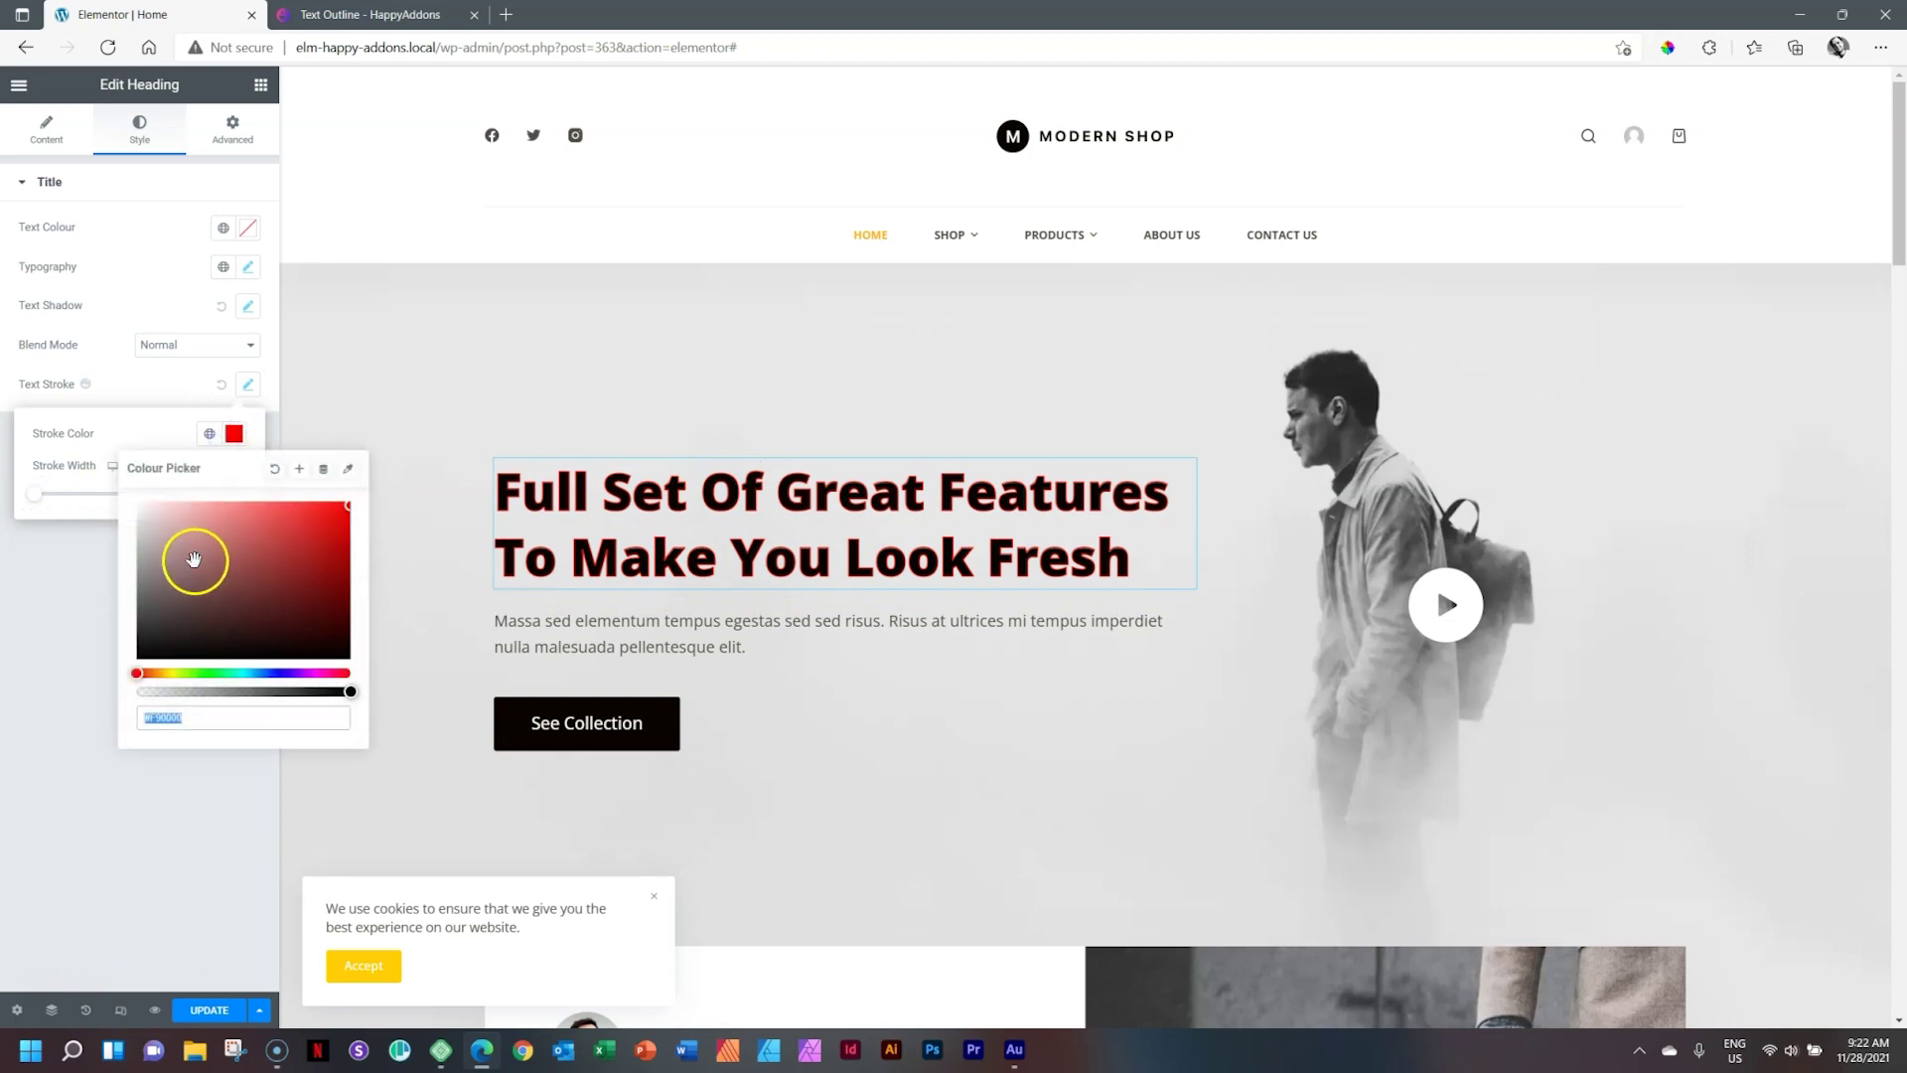
drag(195, 560, 115, 660)
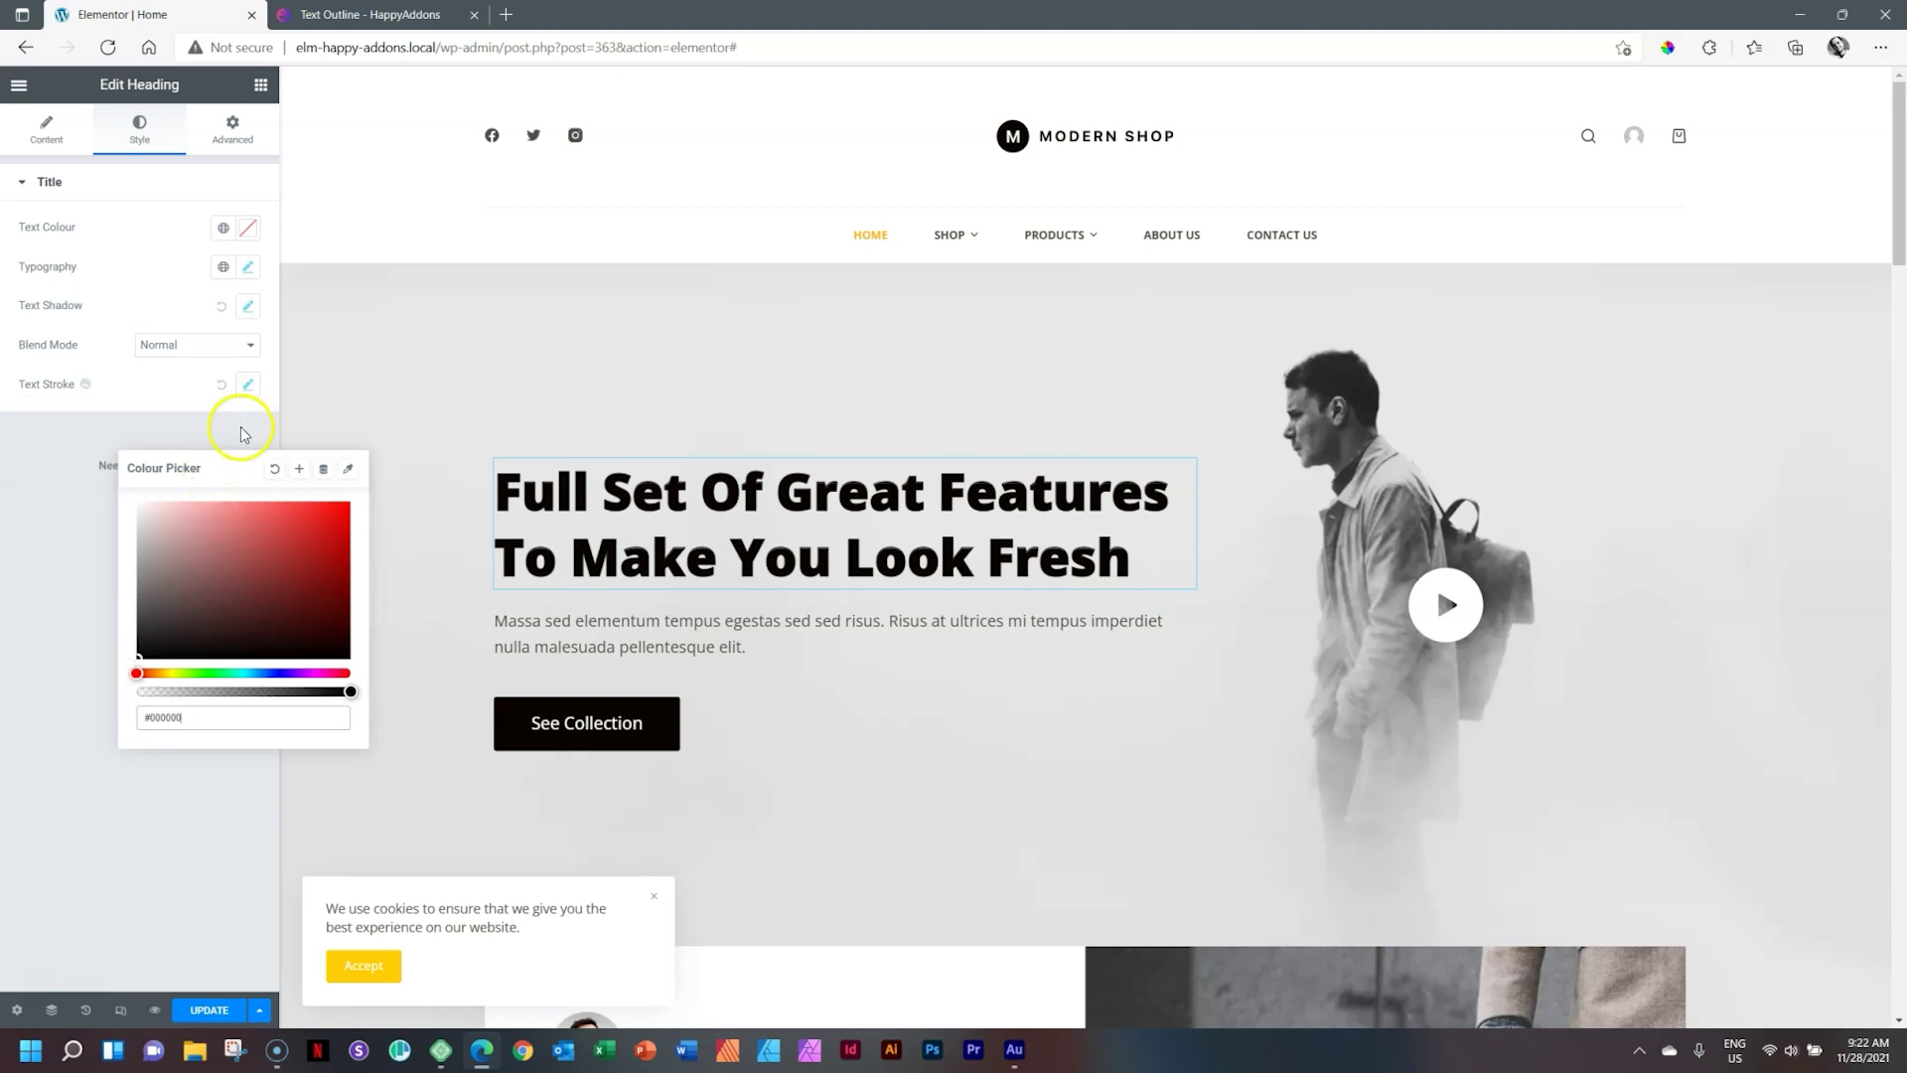
Lower the heading Text Colour's alpha to a translucent grey, about #02010145
click(241, 434)
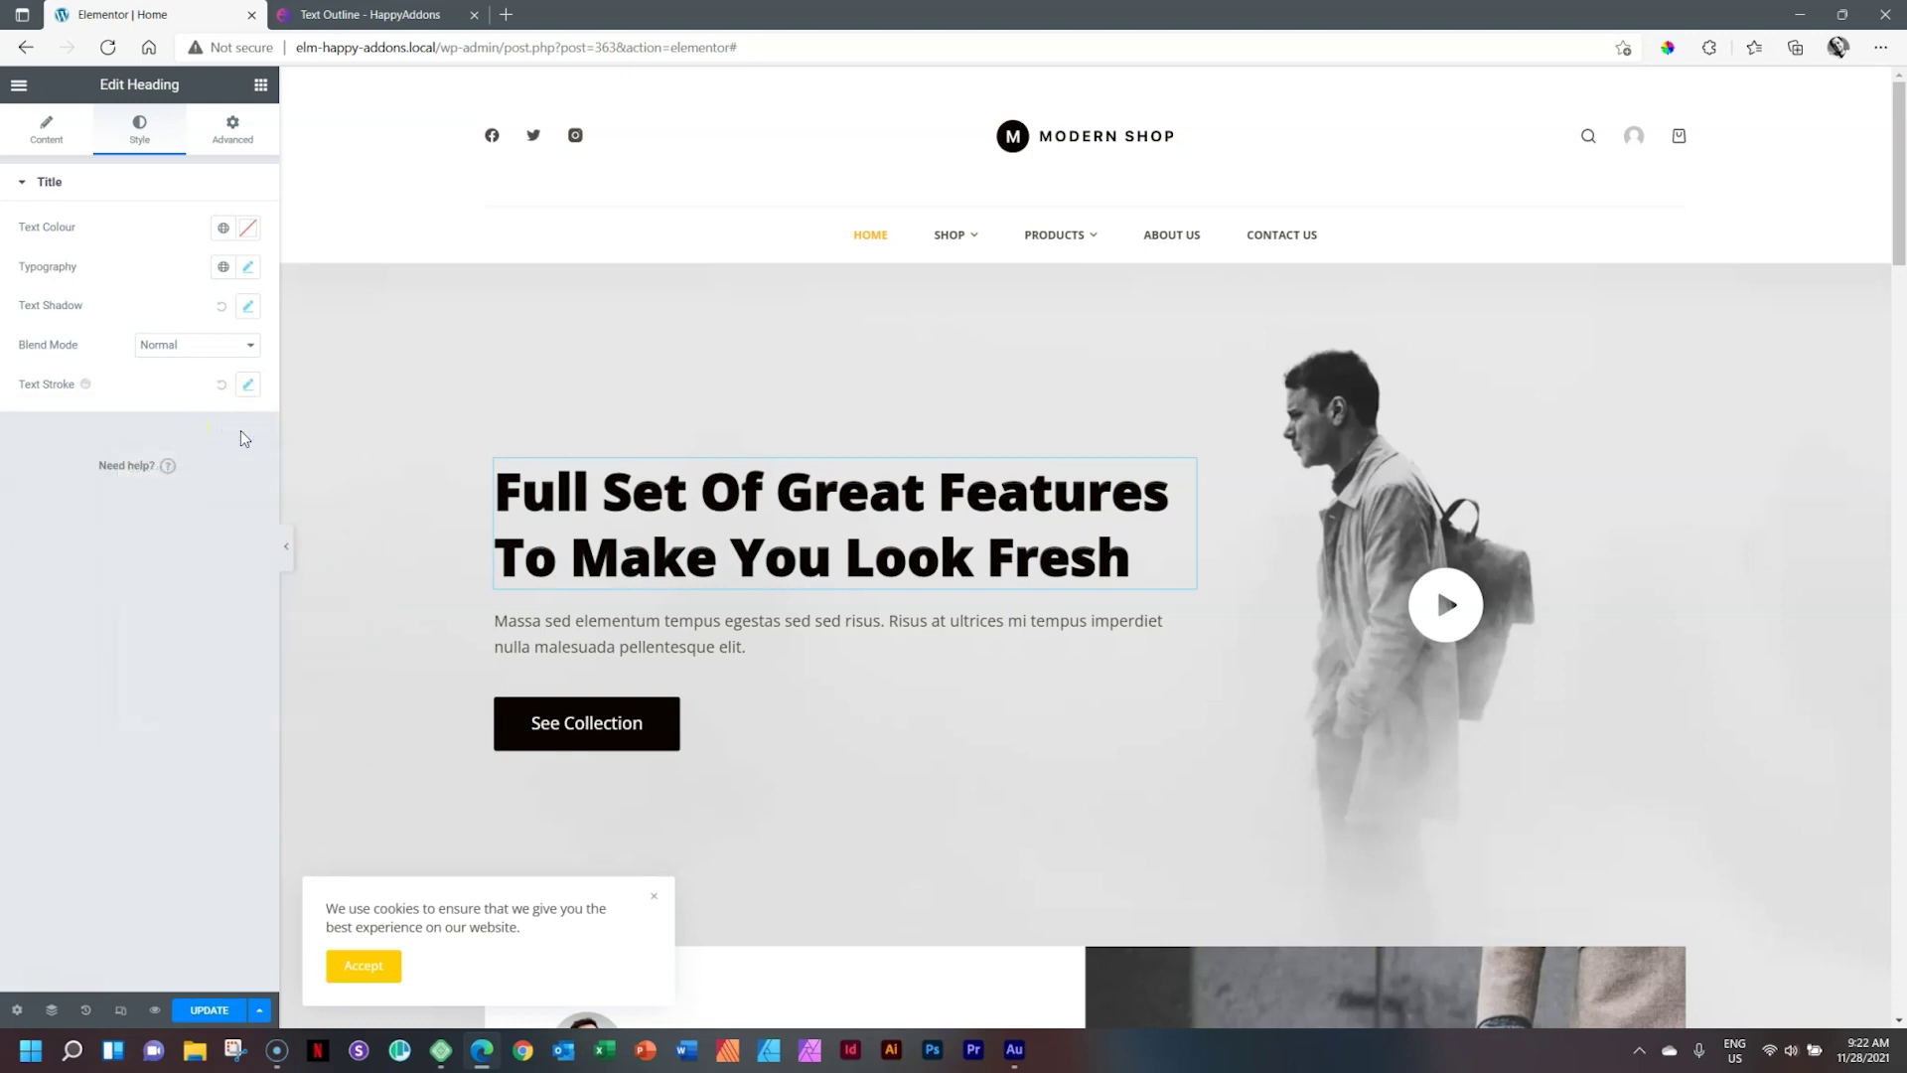
click(247, 233)
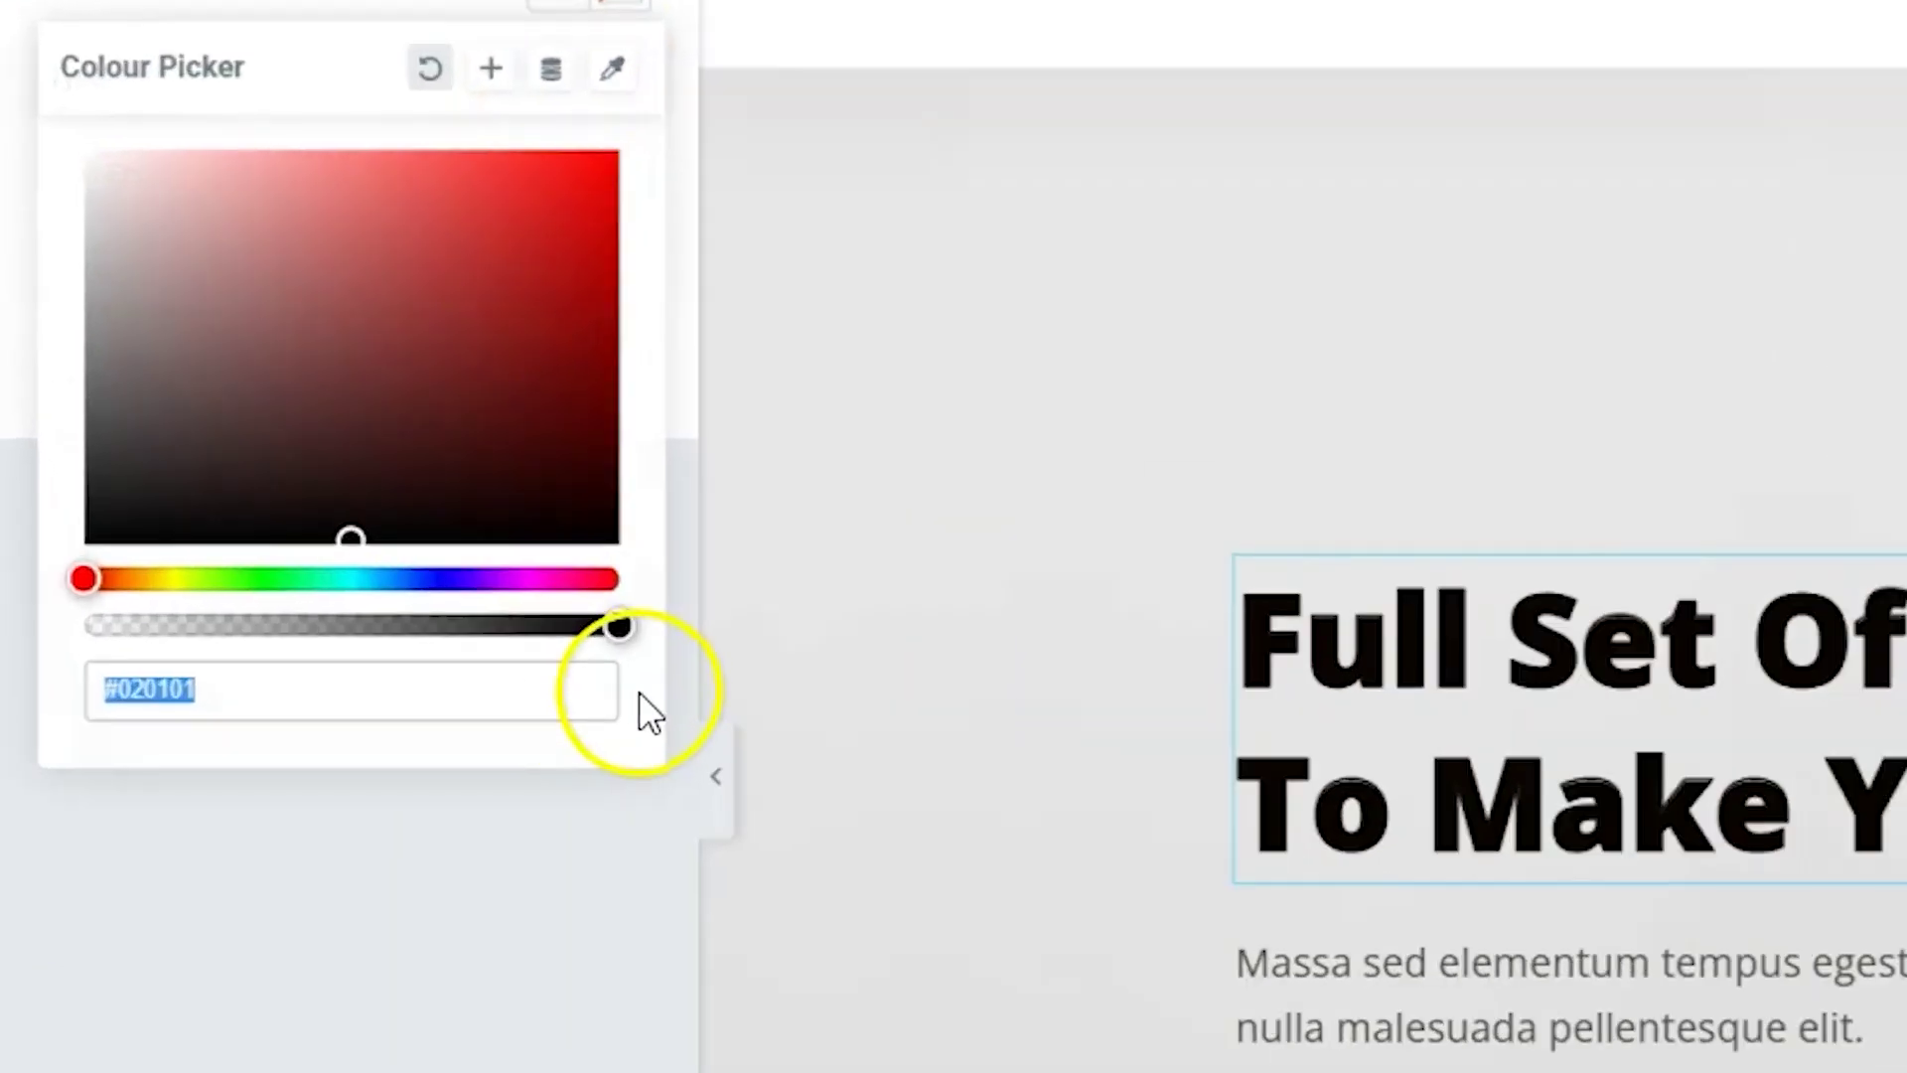
drag(619, 627, 164, 556)
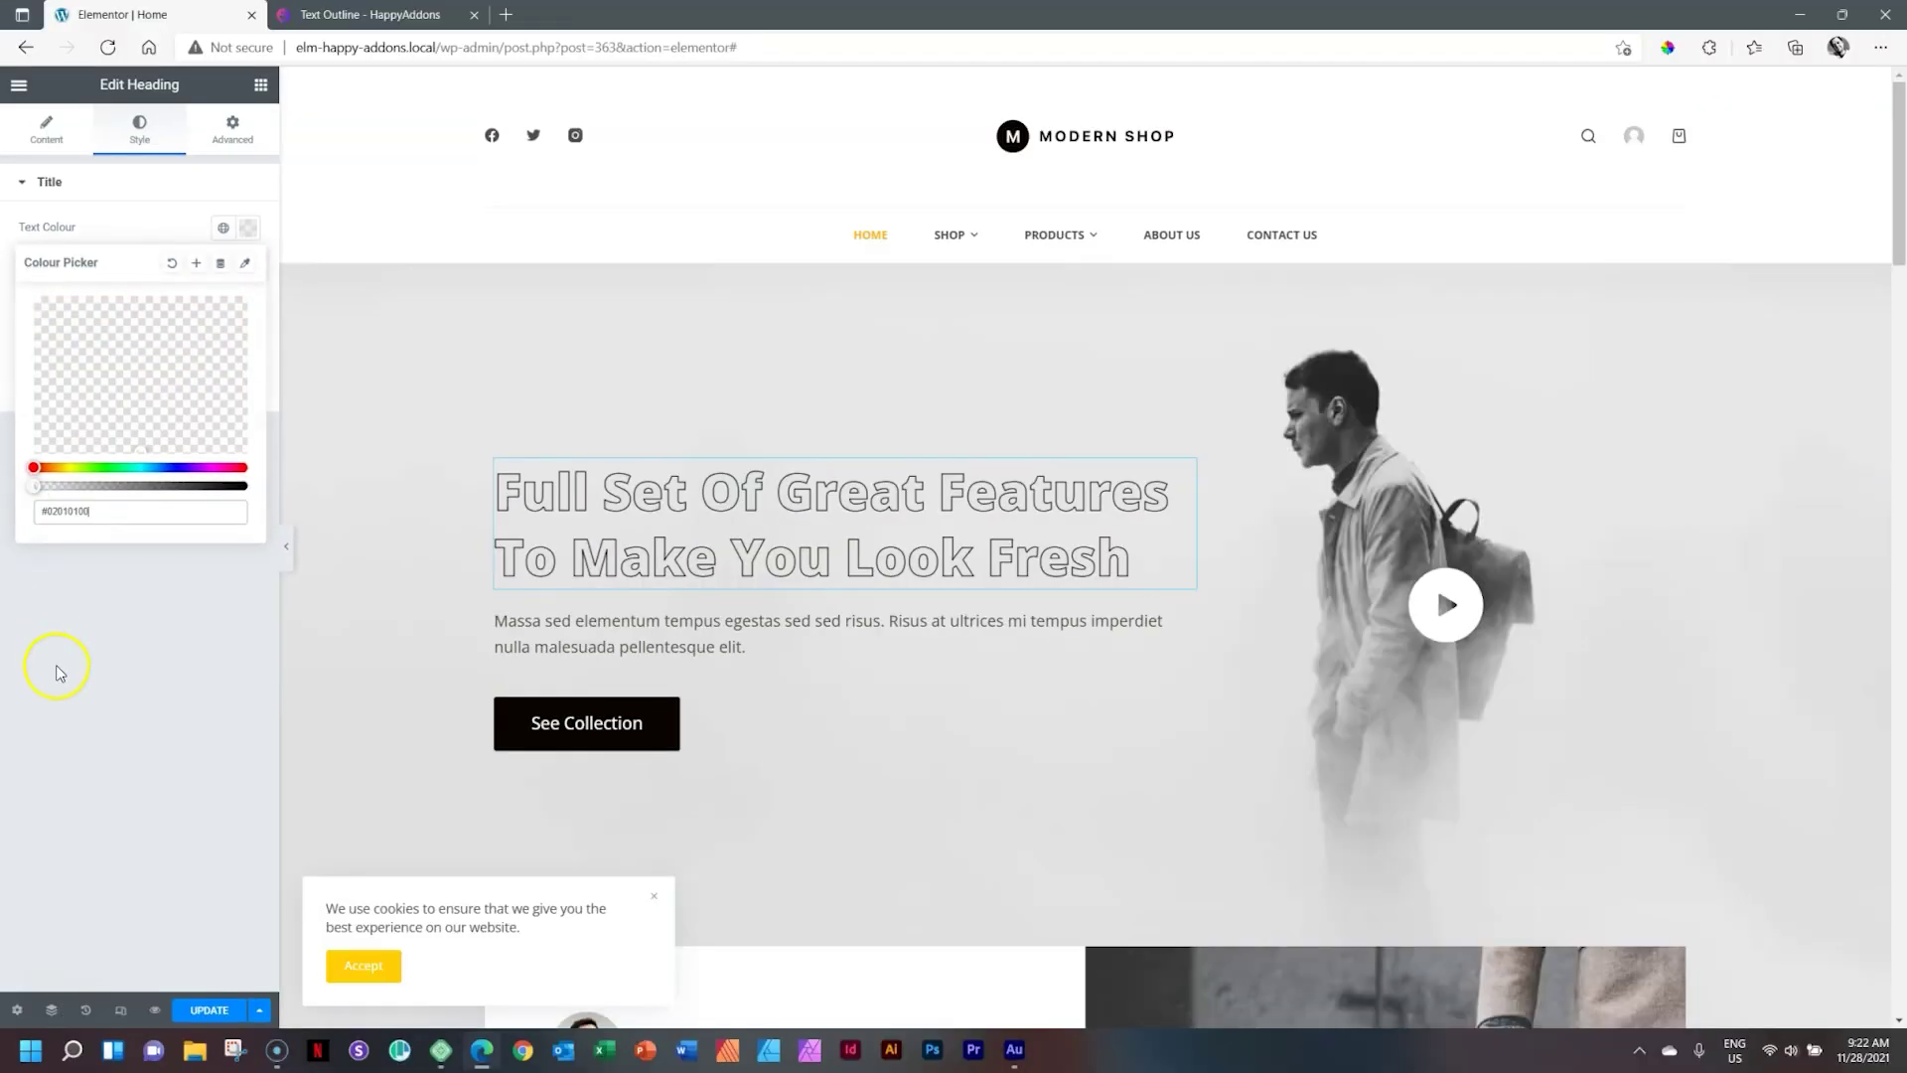
click(60, 670)
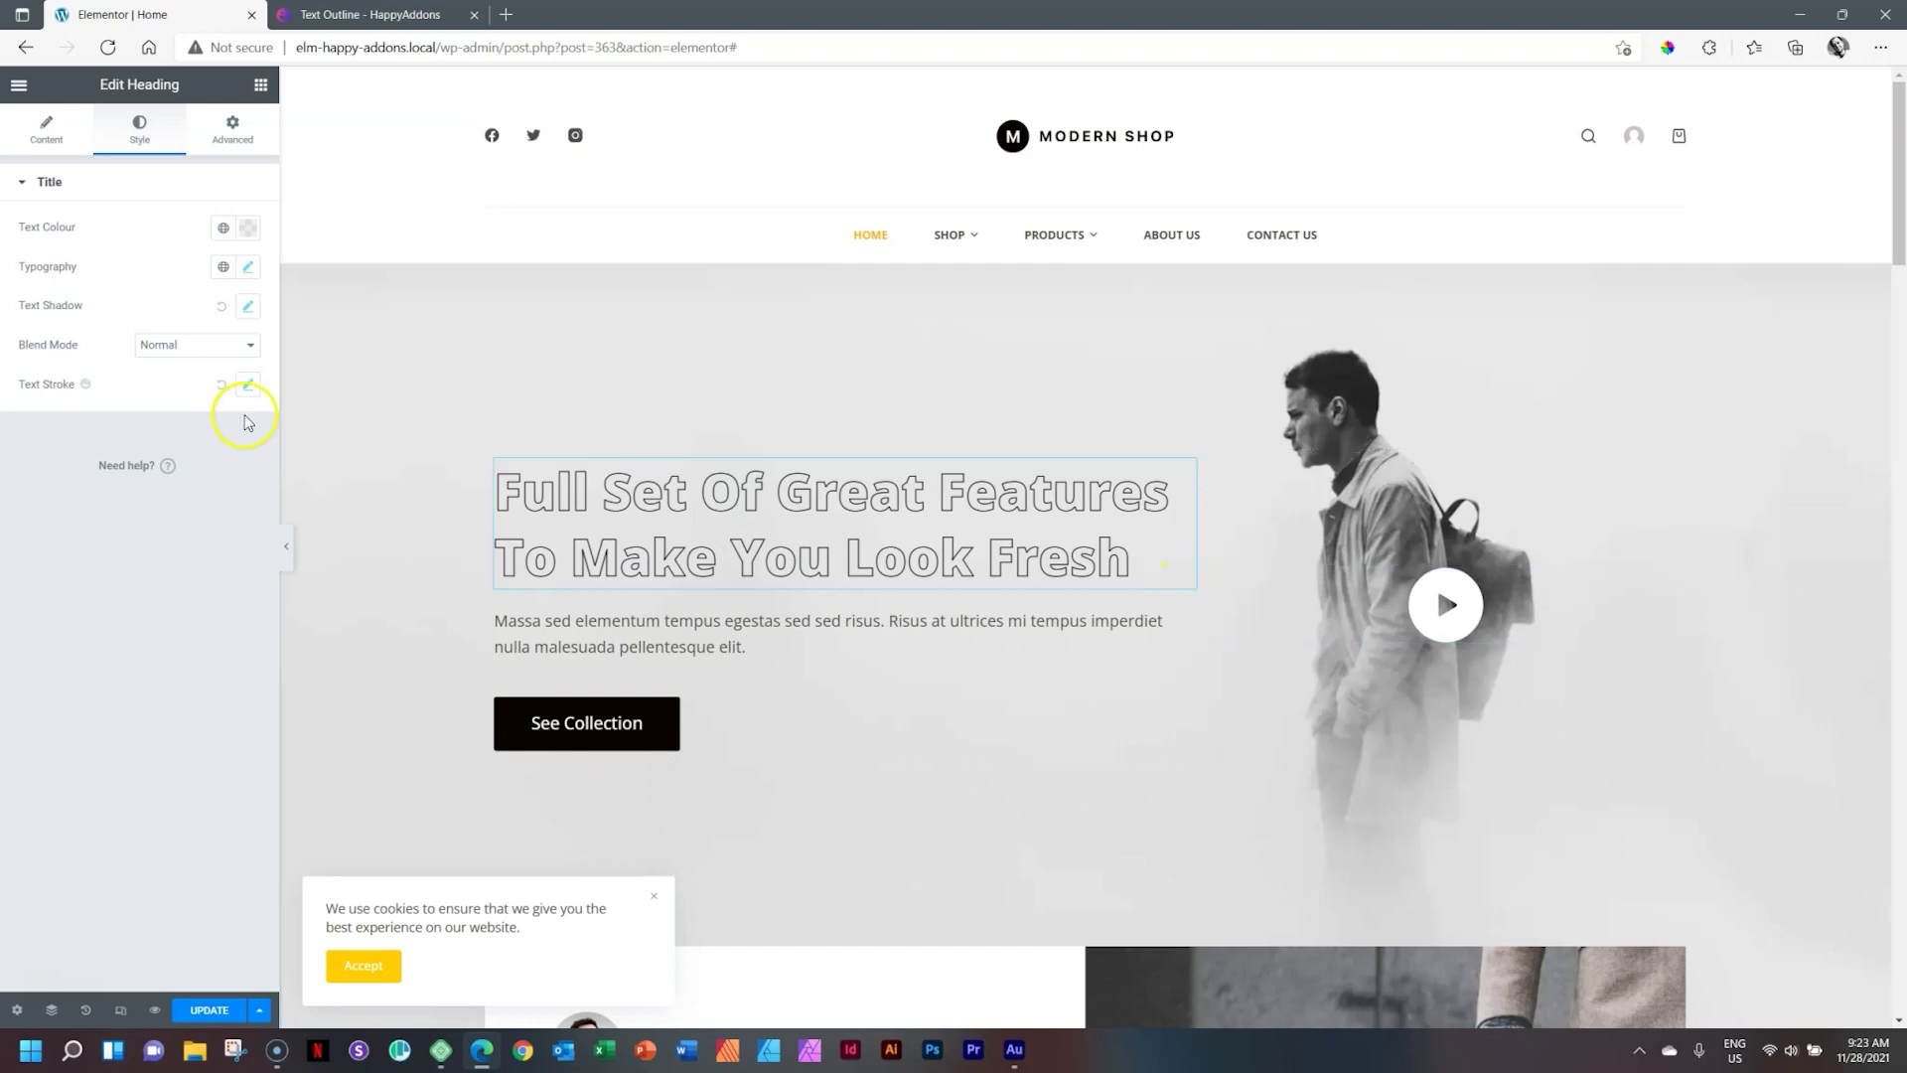
click(247, 233)
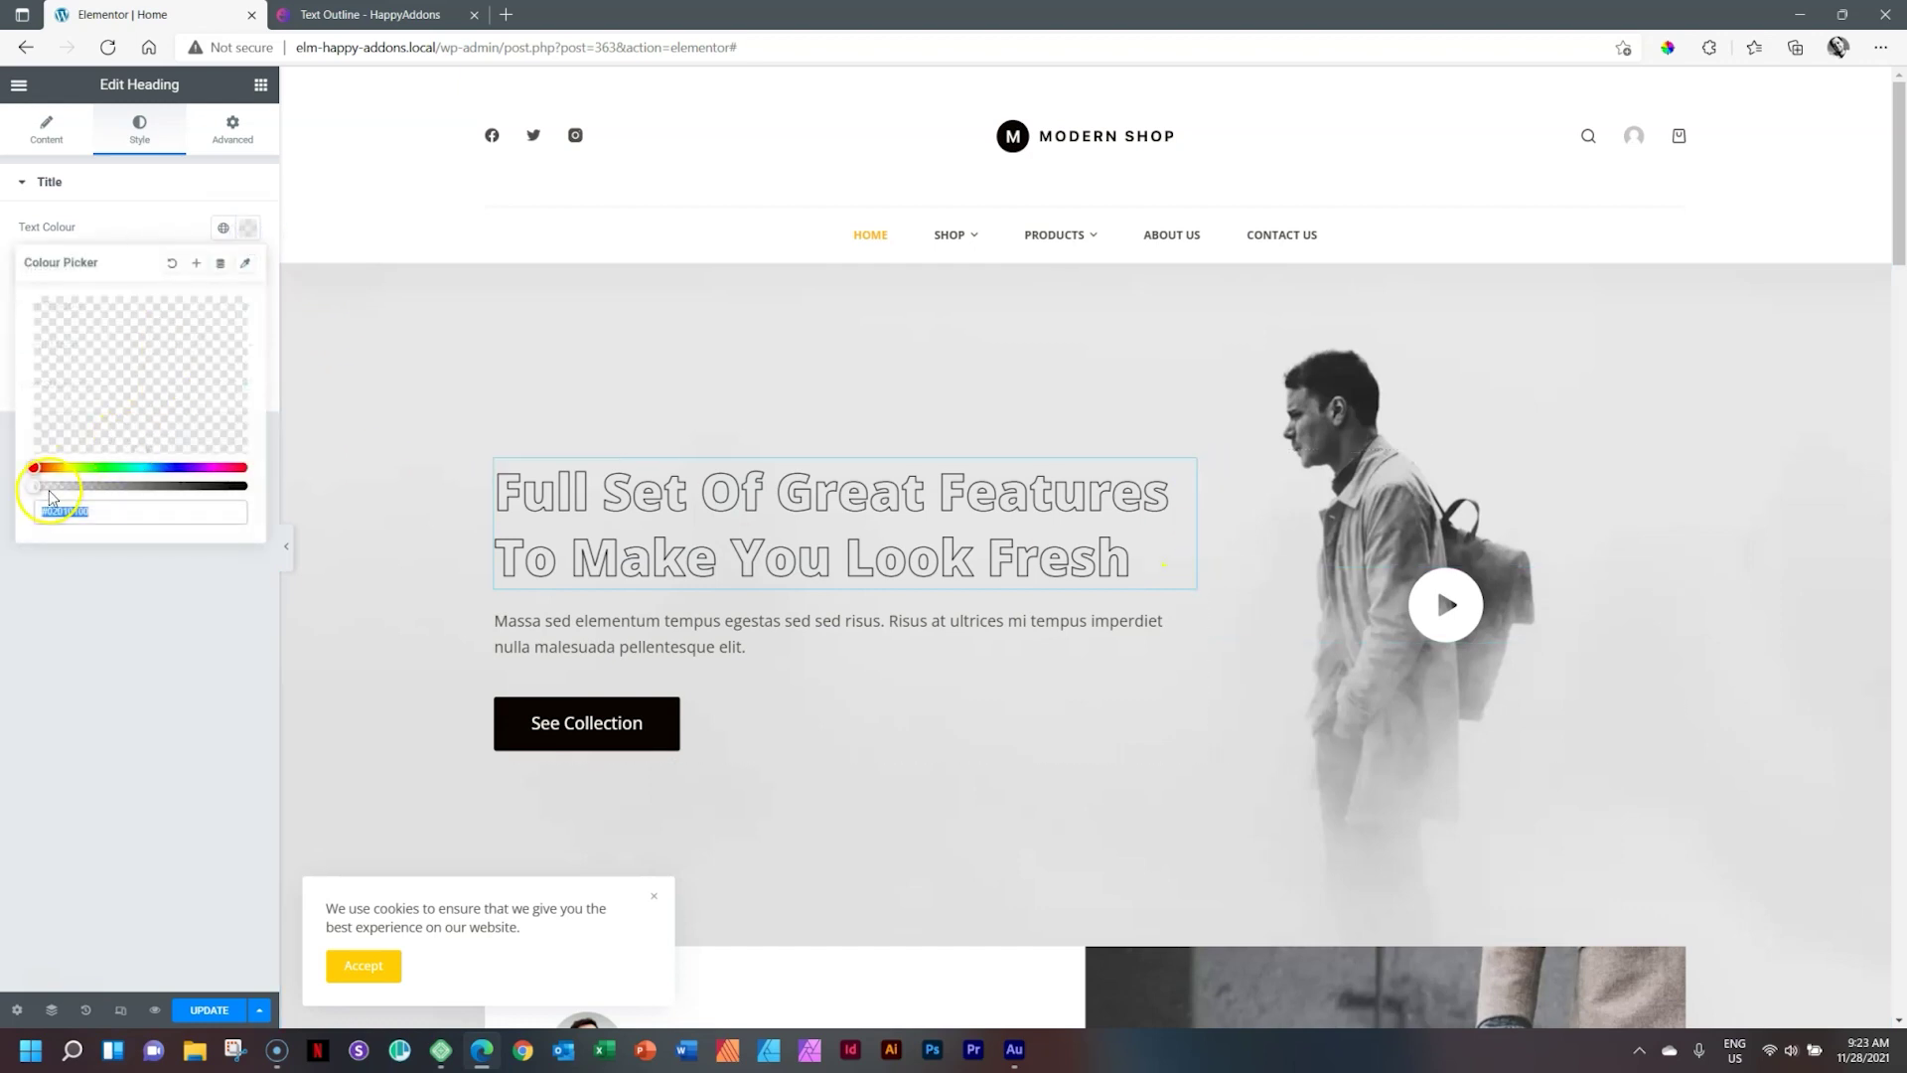
mouse_move(35, 490)
mouse_down()
mouse_move(92, 497)
mouse_move(72, 497)
mouse_up()
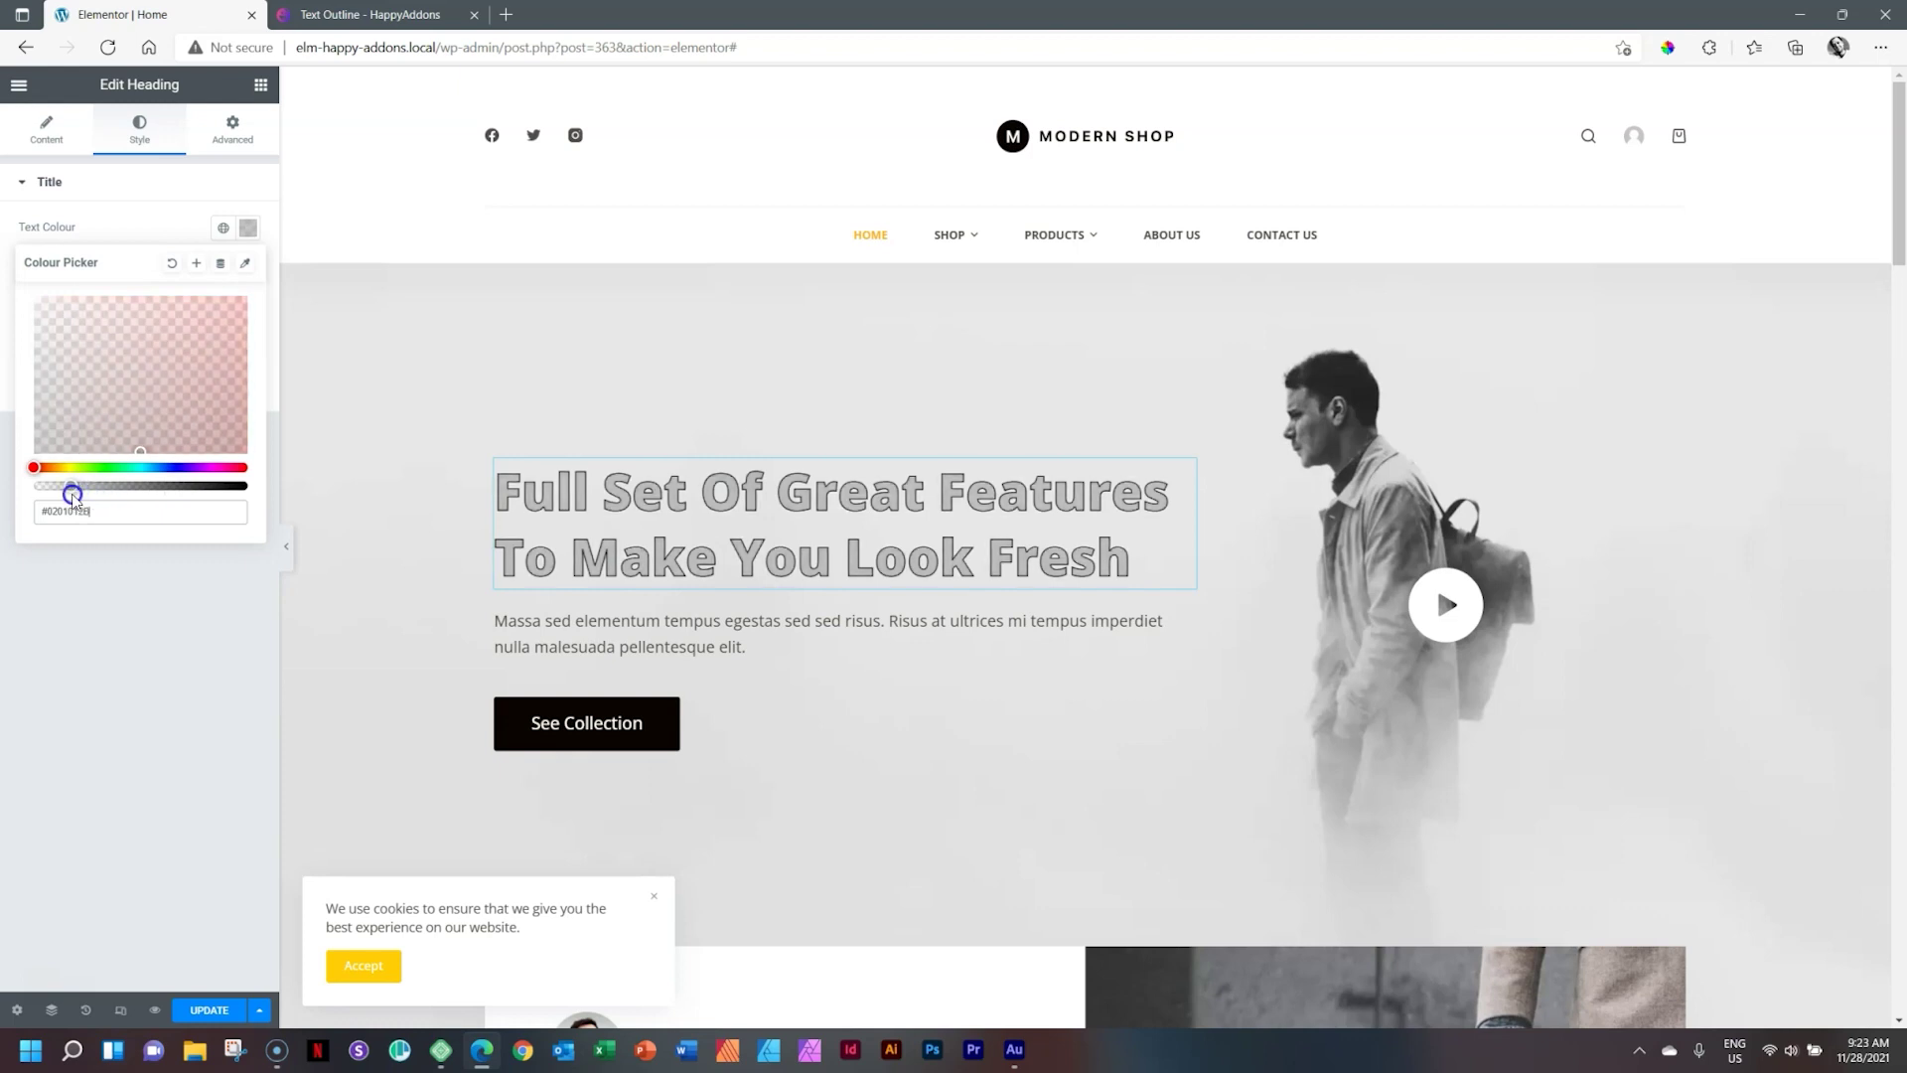
Give the heading a text shadow with blur 40 and colour #444444
click(243, 226)
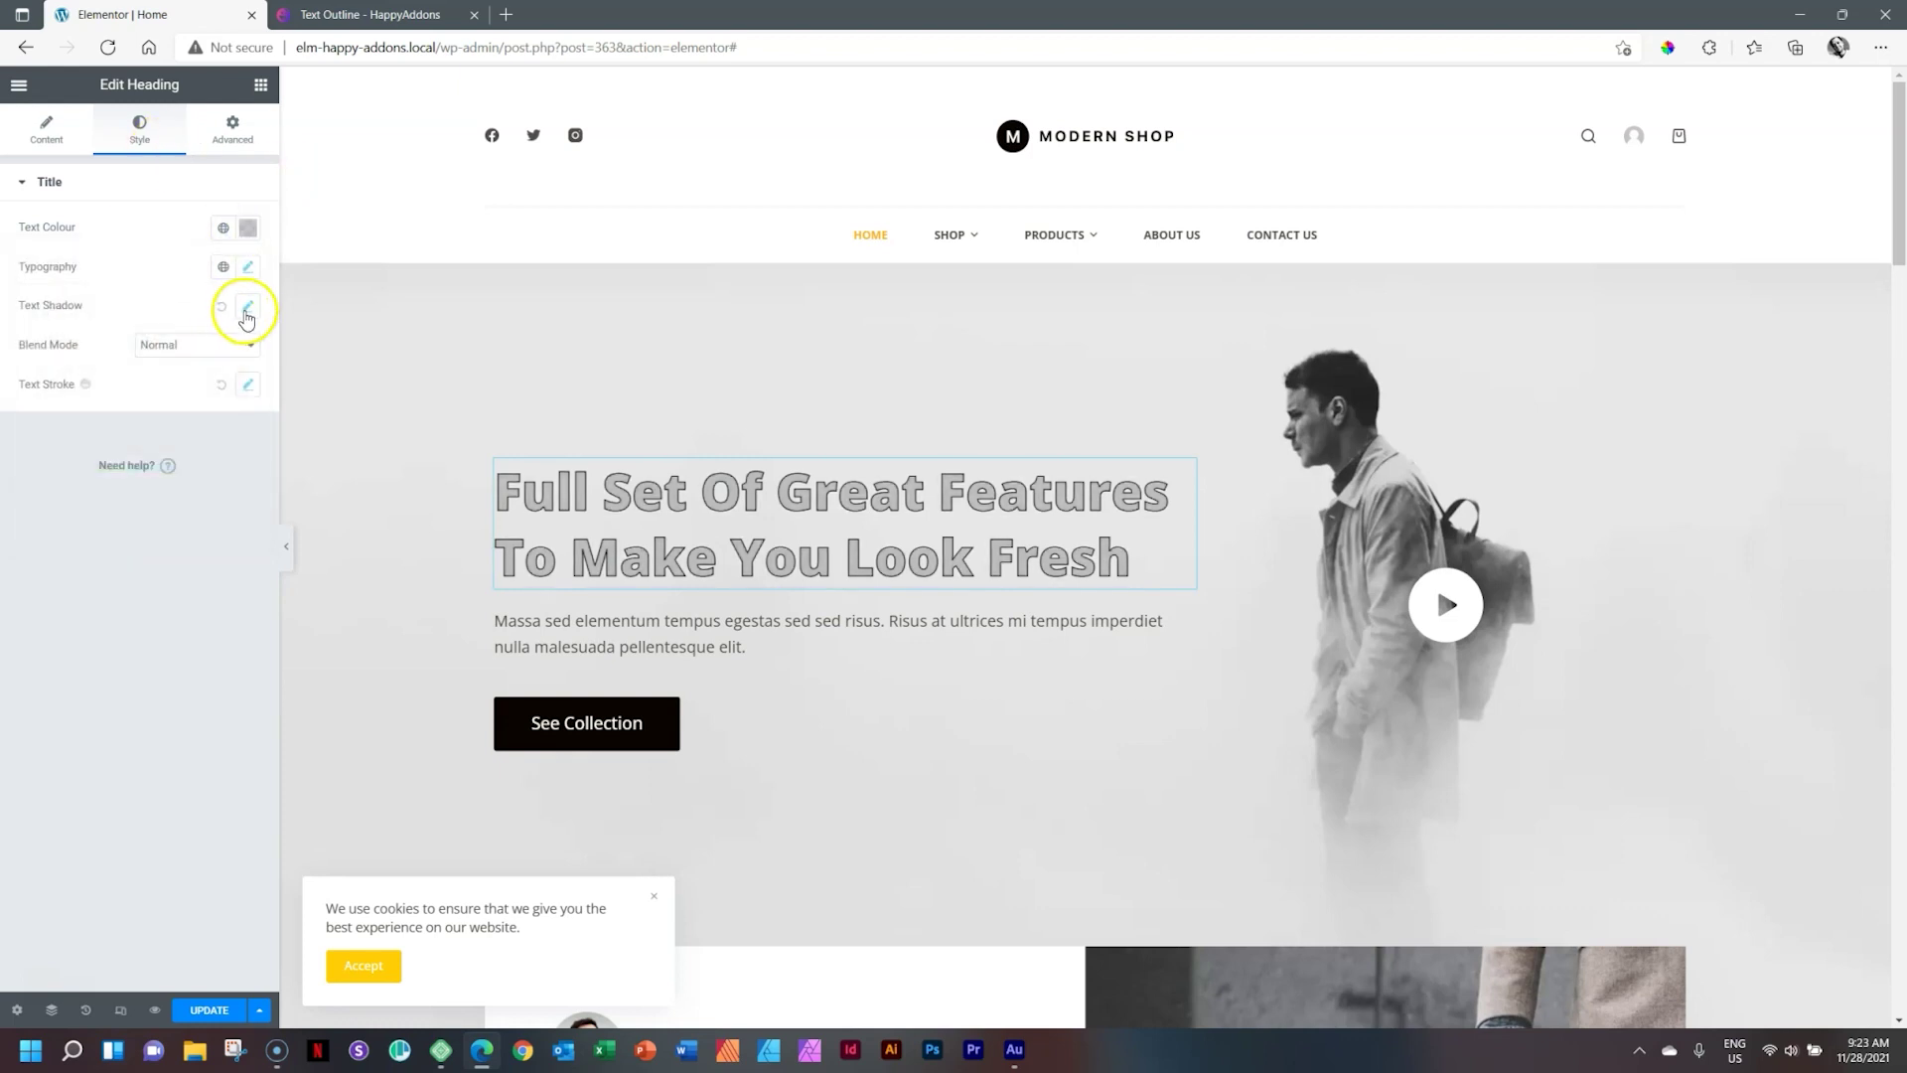
click(249, 307)
mouse_move(70, 401)
mouse_down()
mouse_move(95, 401)
mouse_move(114, 446)
mouse_up()
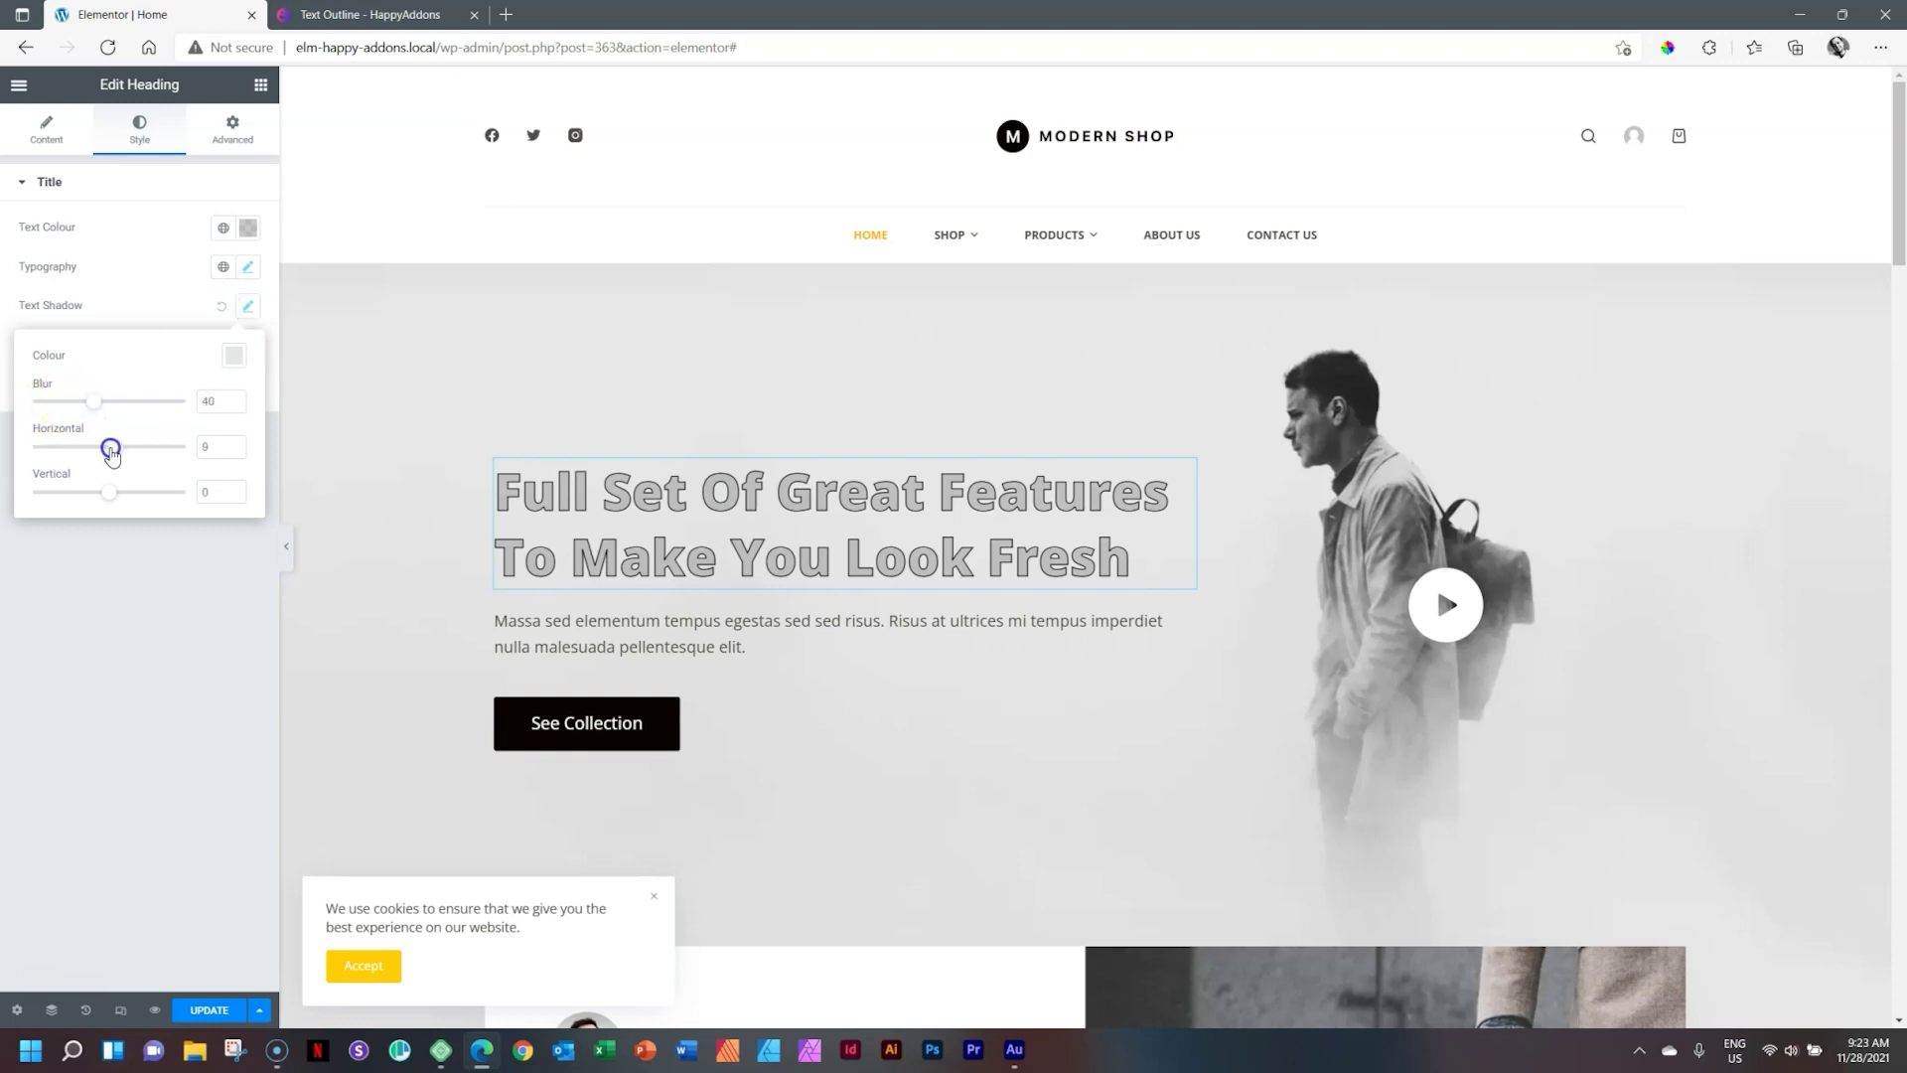
click(234, 354)
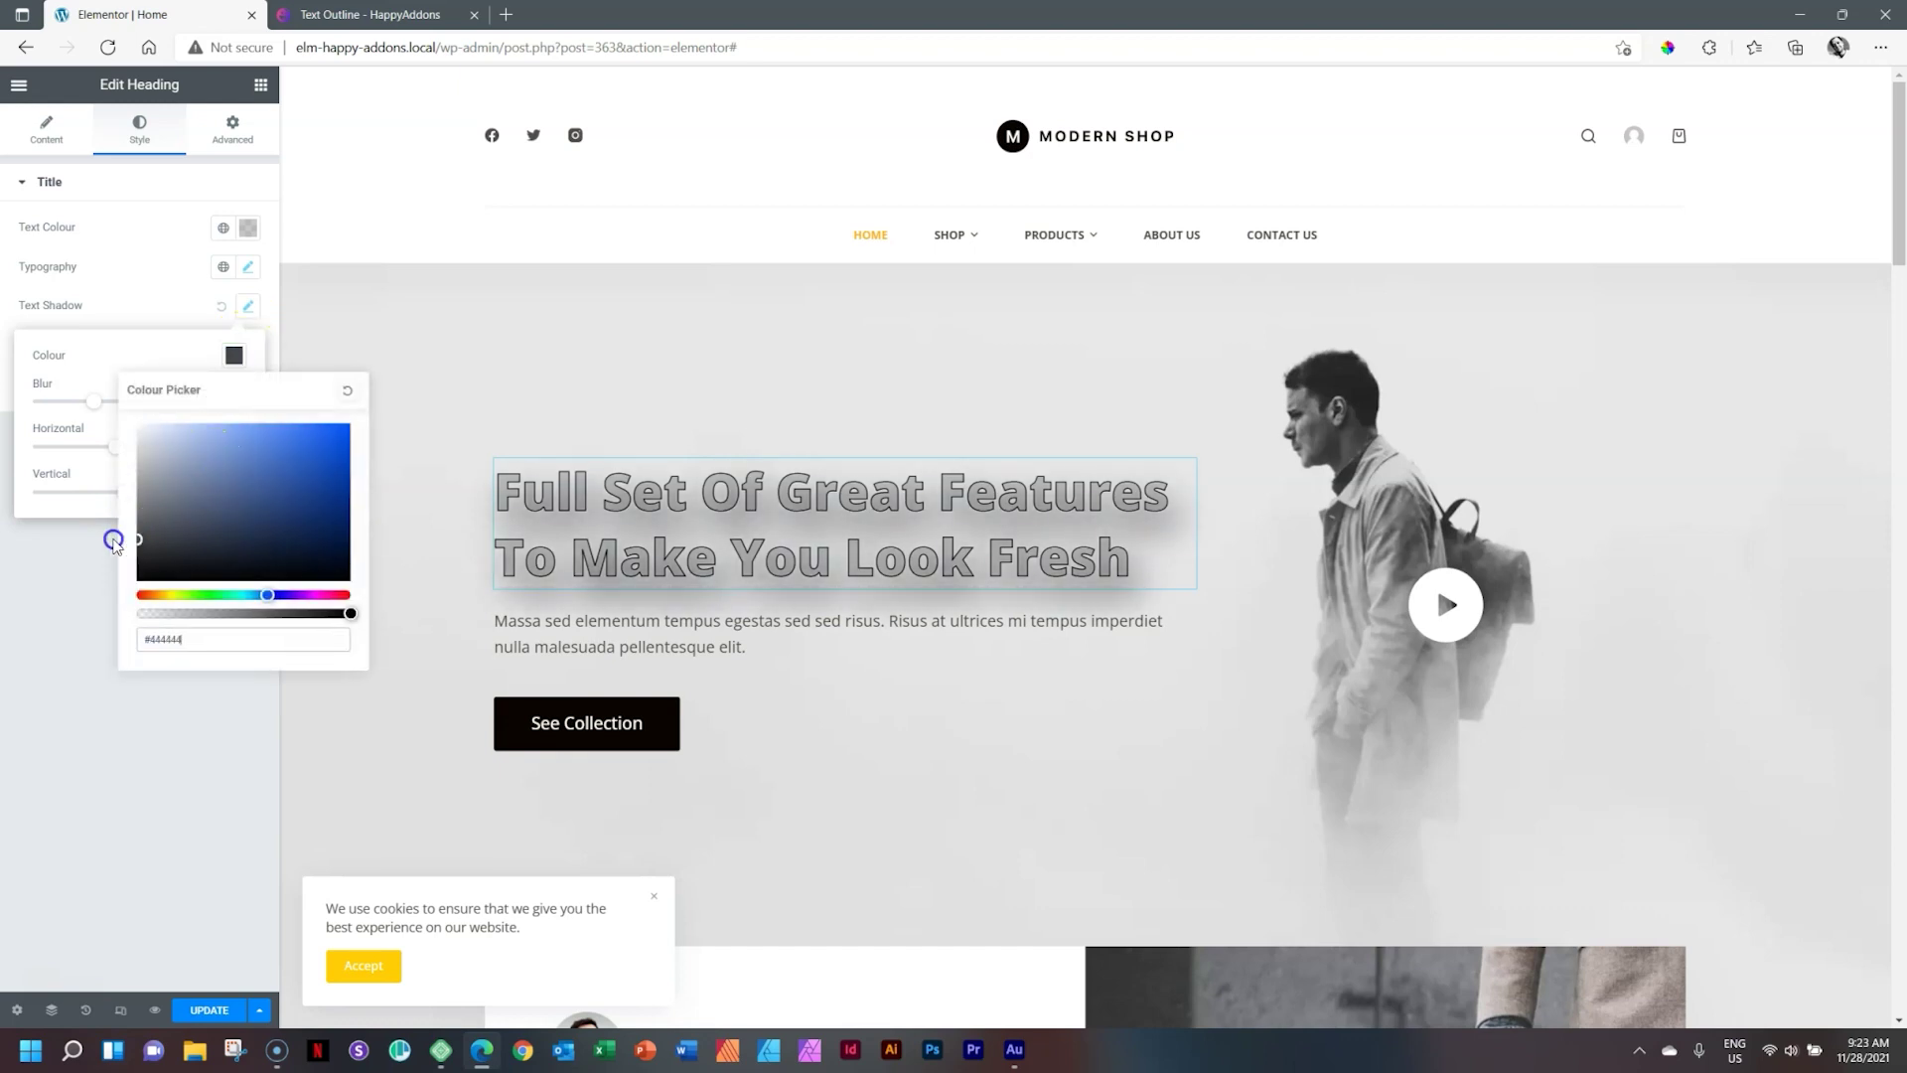
drag(206, 469, 102, 542)
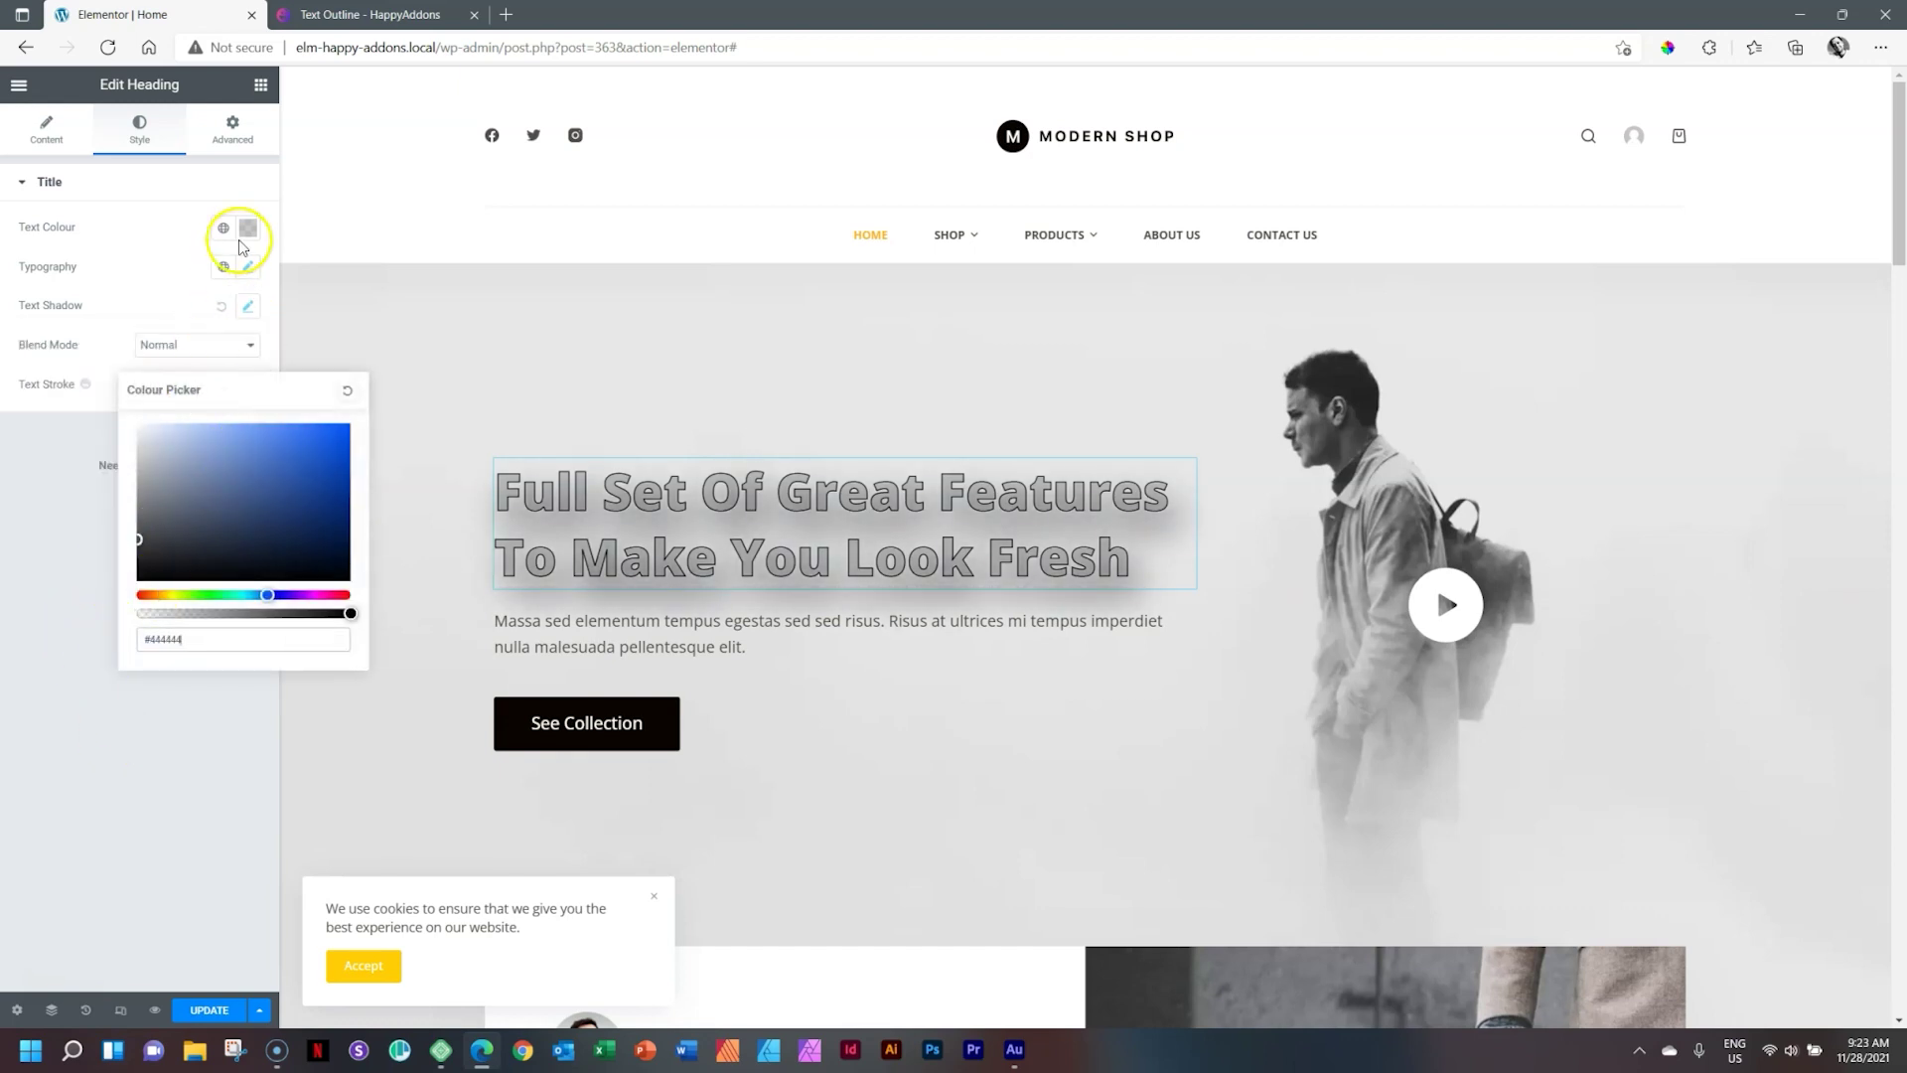
Drag the Text Colour alpha fully left so the fill is nearly transparent
click(247, 228)
drag(70, 487, 33, 488)
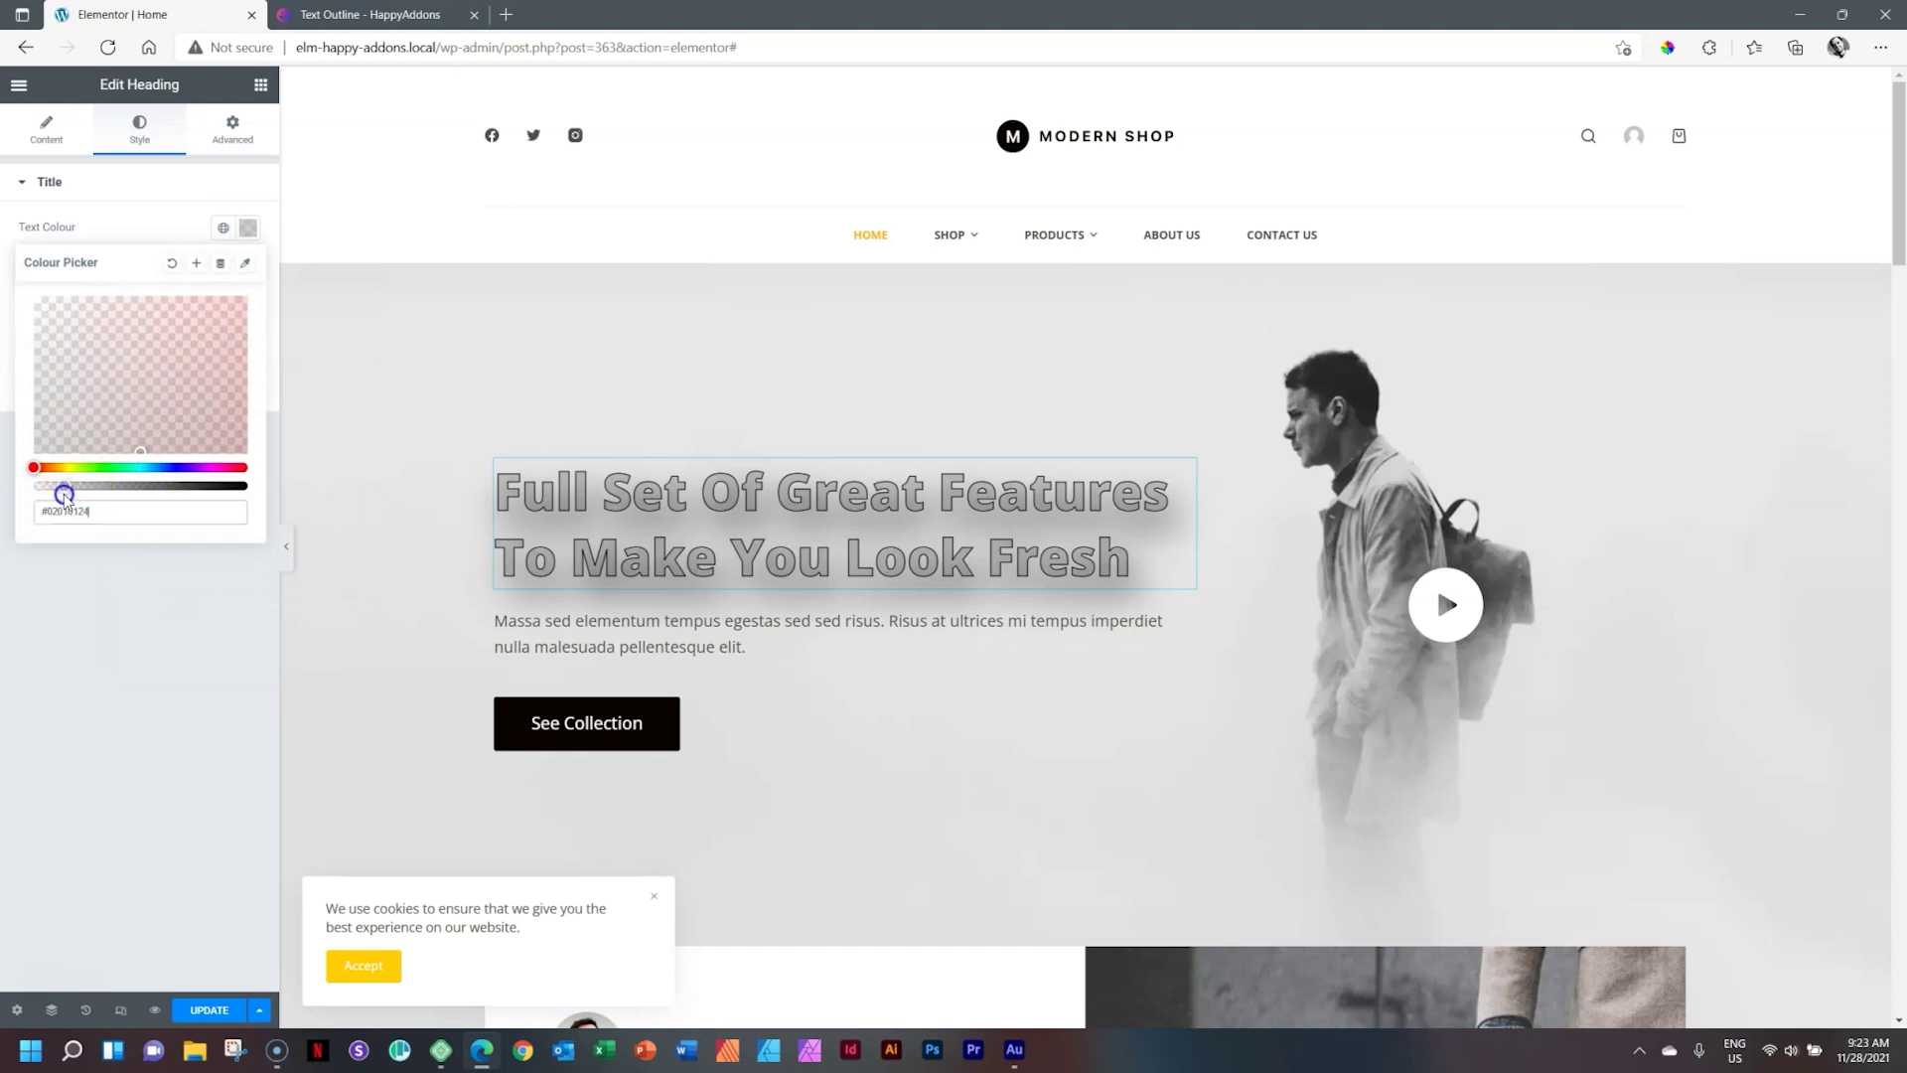
click(81, 620)
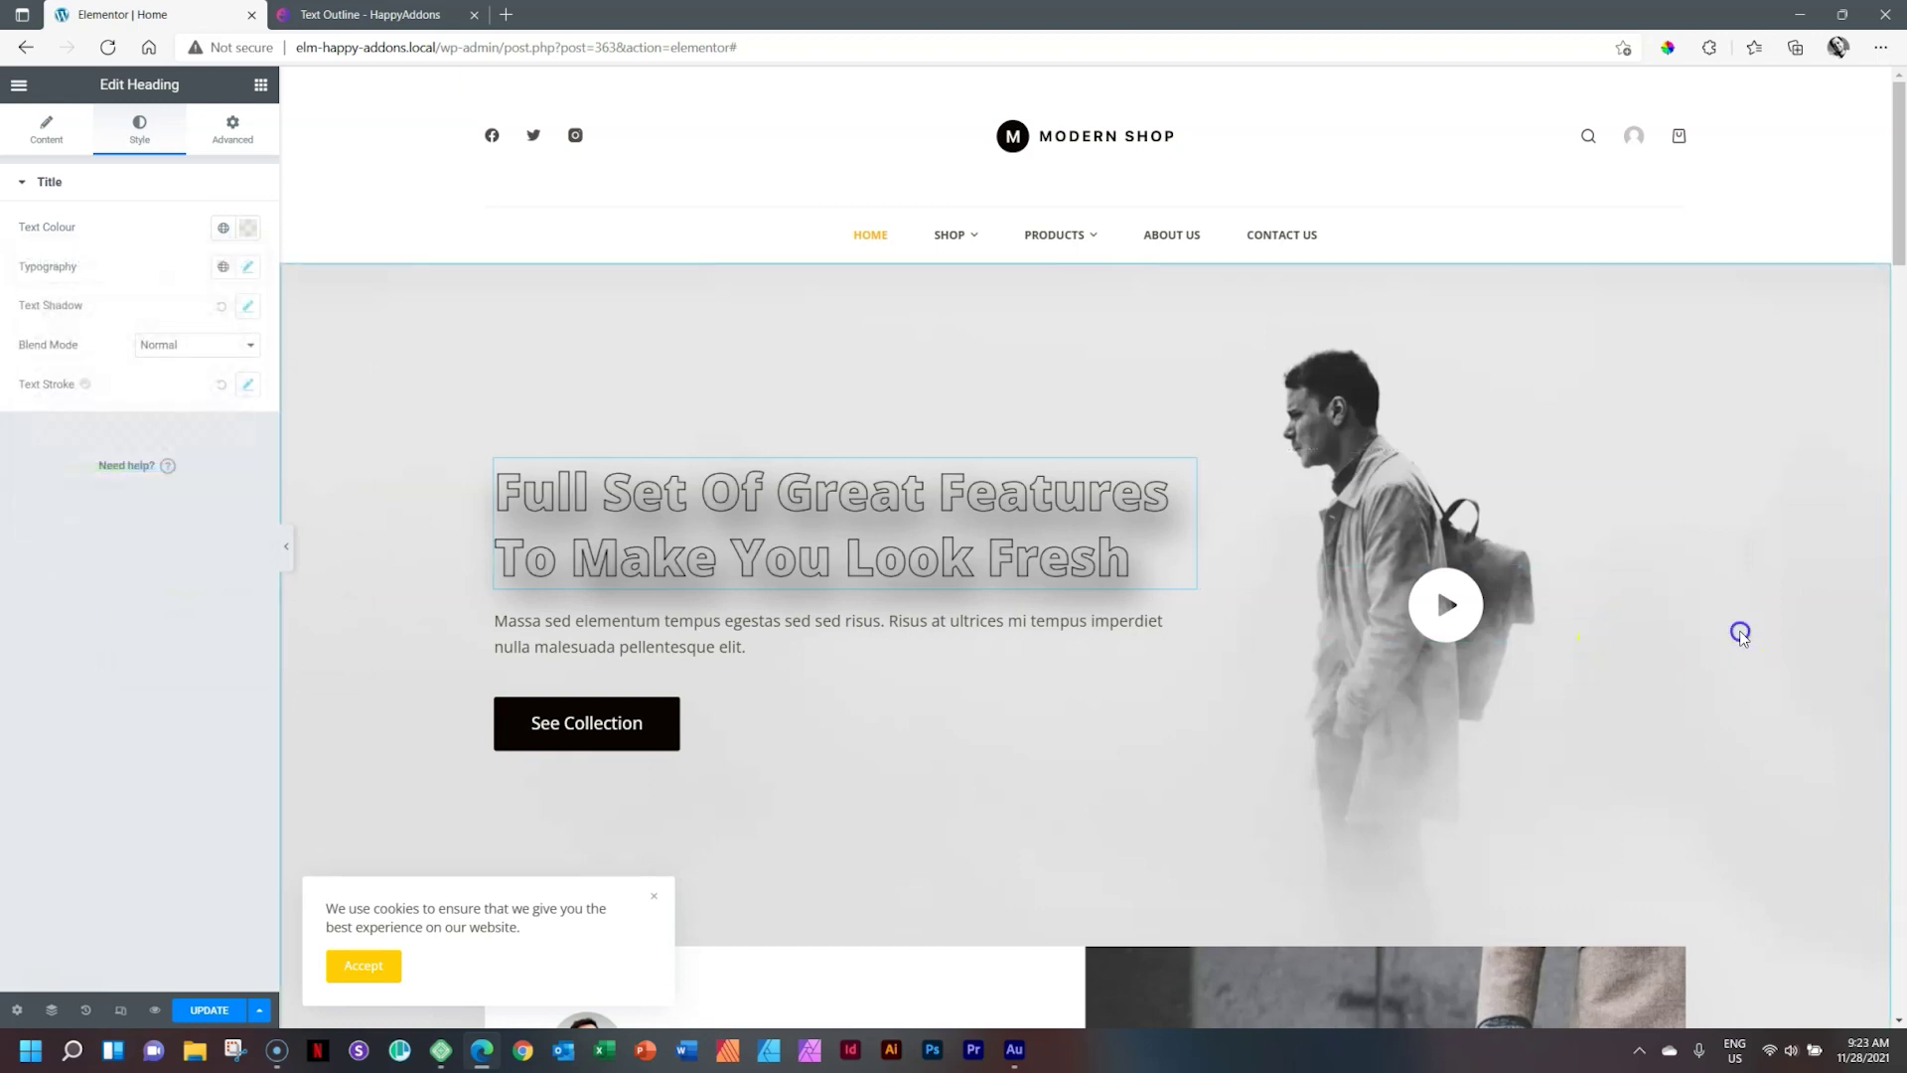